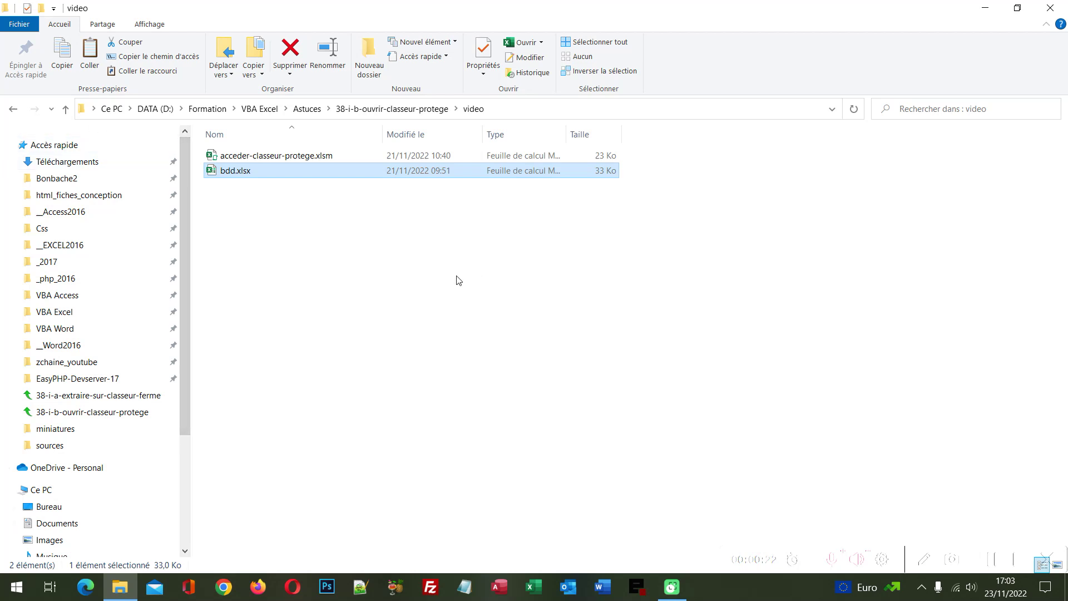
Open the protected bdd.xlsx with its password and close it, then open acceder-classeur-protege.xlsm
{"action": "left_click", "coordinate": [439, 249]}
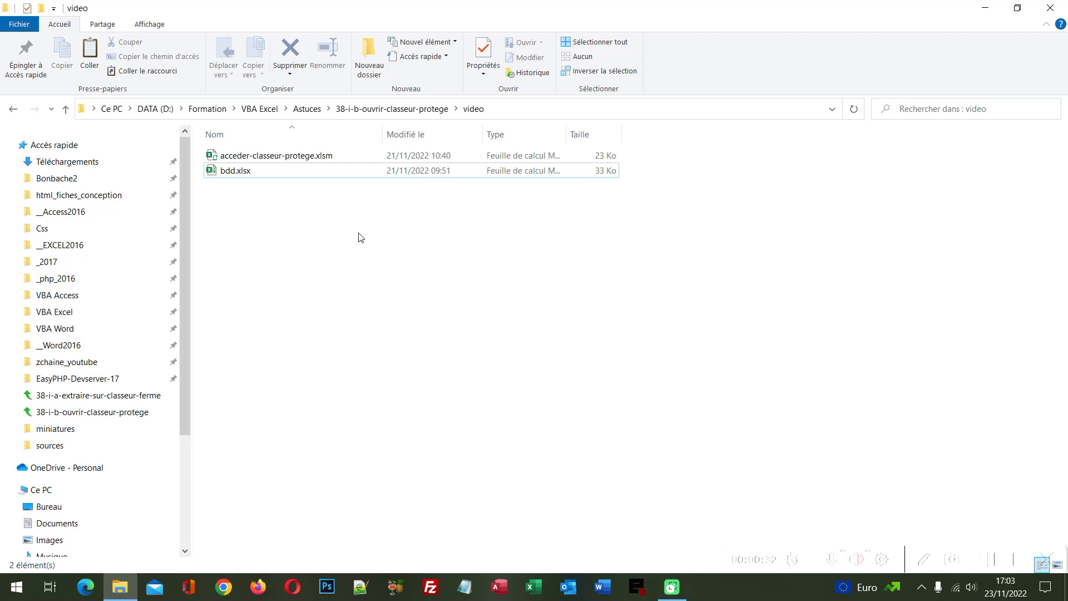
{"action": "left_click", "coordinate": [243, 177]}
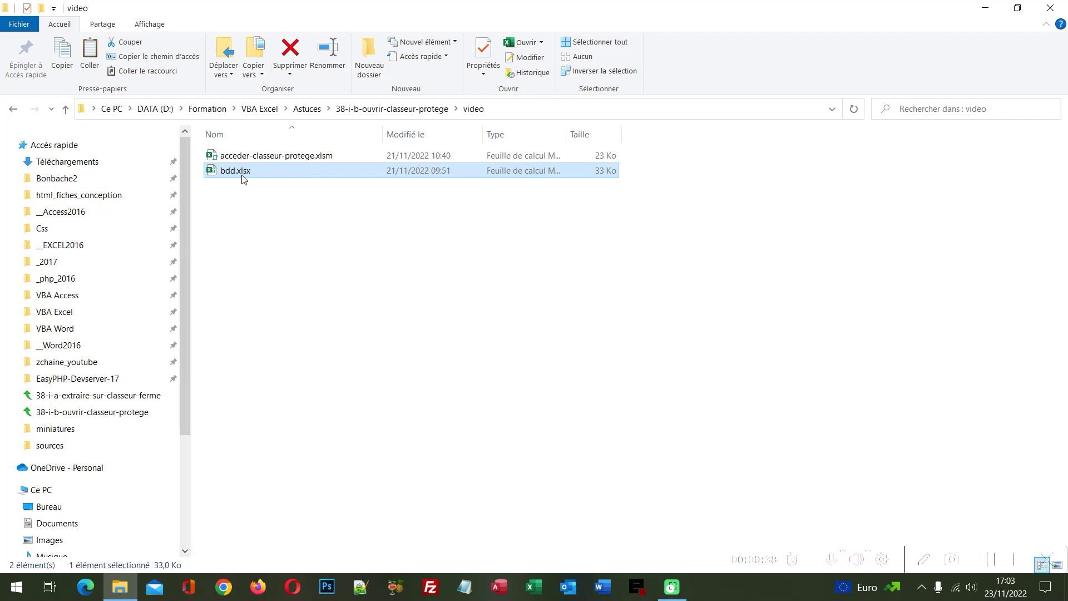
{"action": "double_click", "coordinate": [238, 172]}
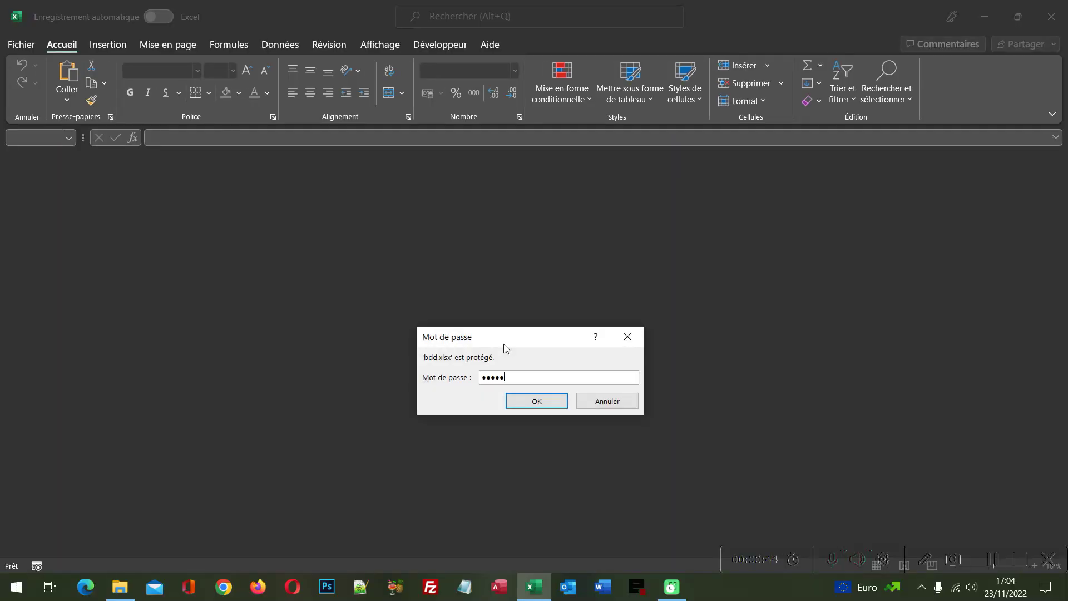
{"action": "key", "text": "Return"}
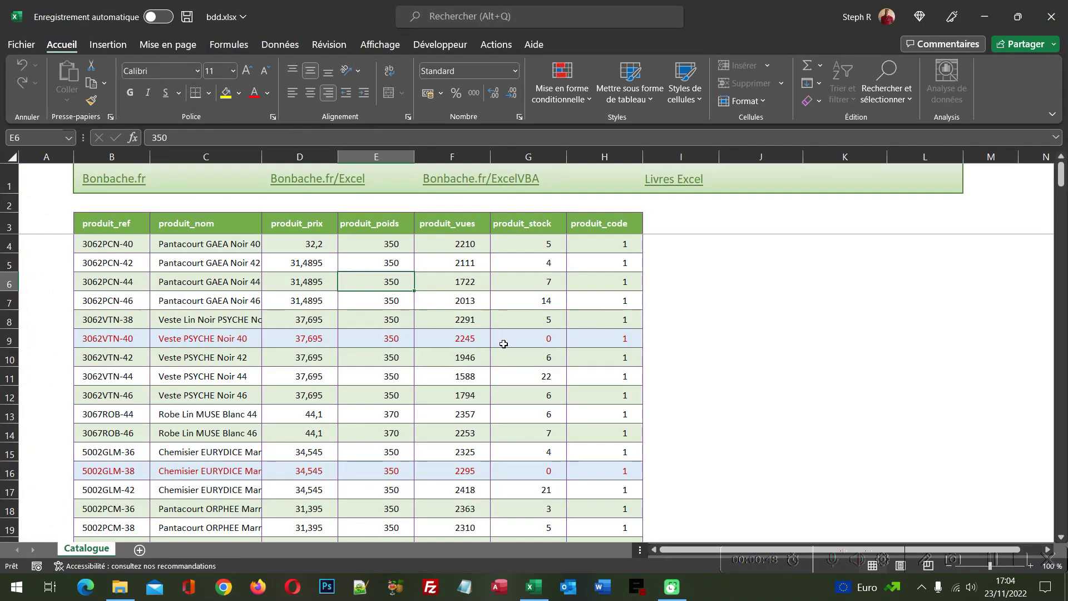
{"action": "left_click", "coordinate": [1051, 17]}
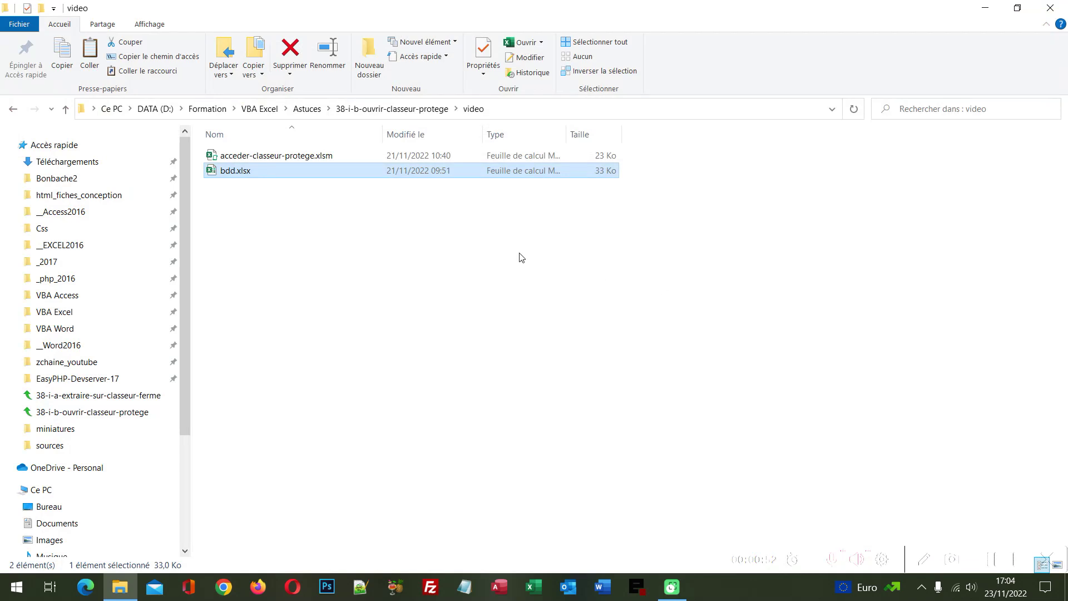
{"action": "left_click", "coordinate": [289, 155]}
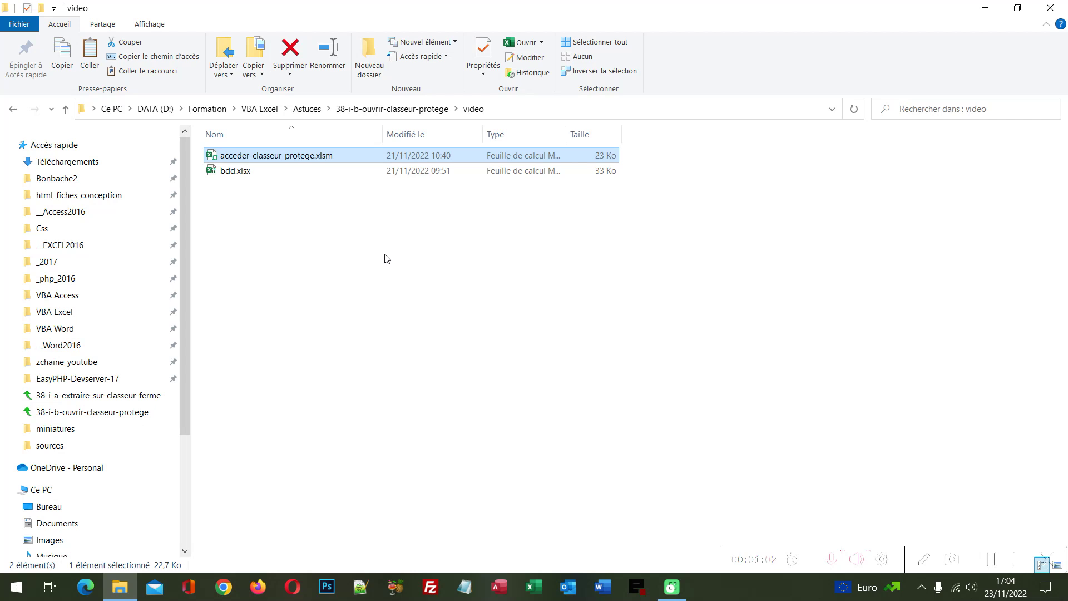
{"action": "double_click", "coordinate": [299, 158]}
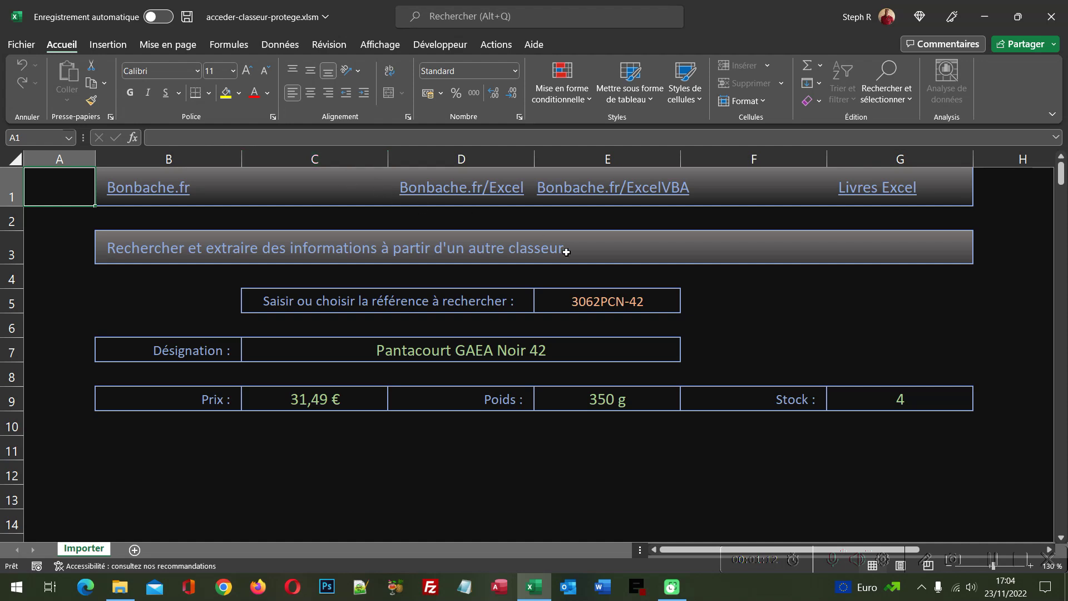
{"action": "left_click", "coordinate": [638, 306]}
{"action": "left_click", "coordinate": [688, 309]}
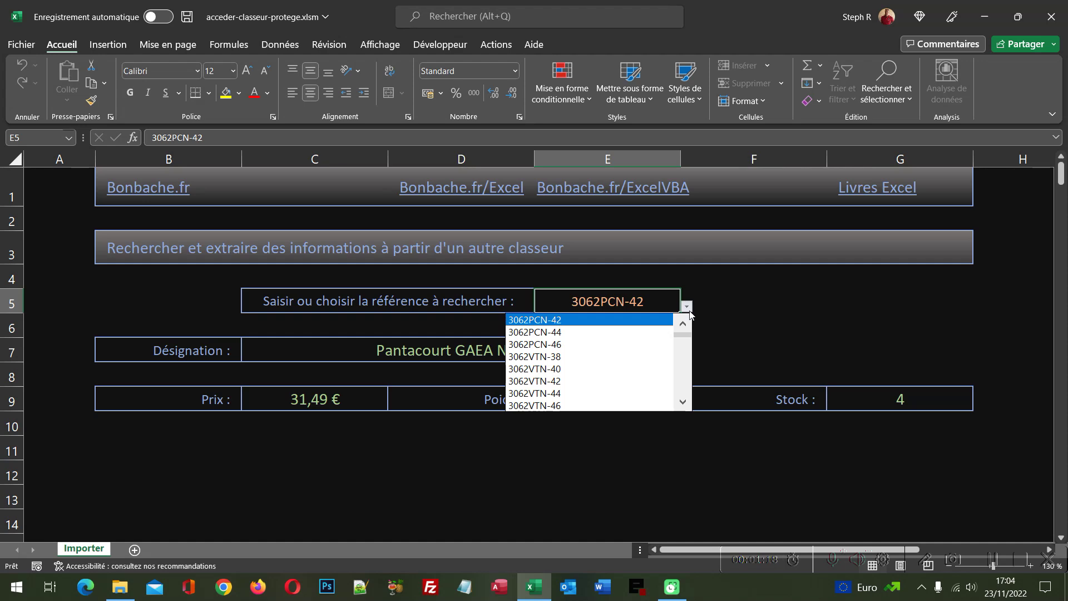
{"action": "key", "text": "Escape"}
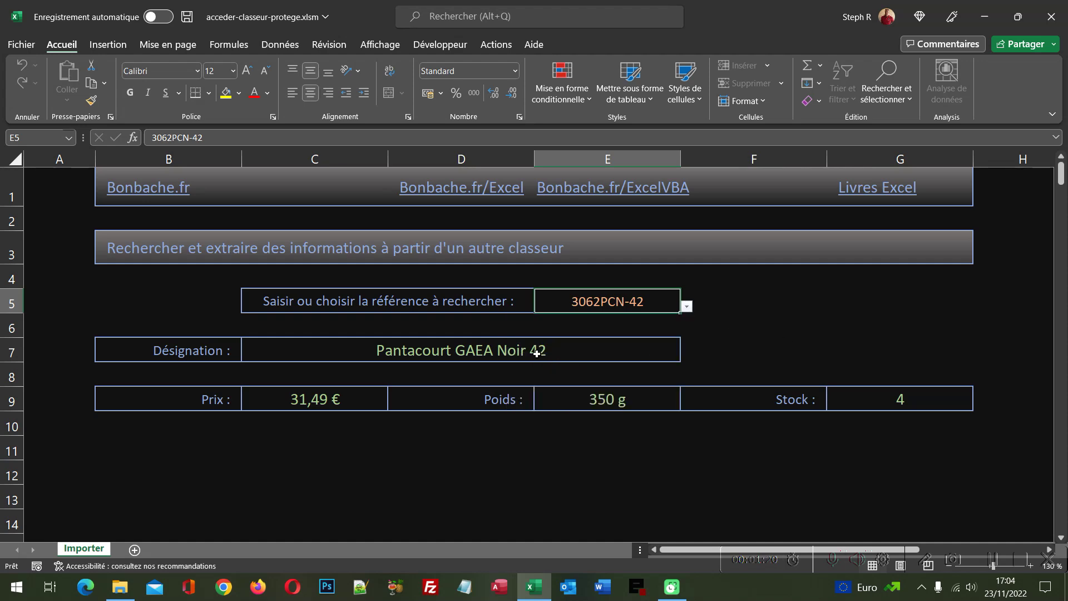
{"action": "left_click", "coordinate": [535, 353]}
{"action": "left_click", "coordinate": [350, 401]}
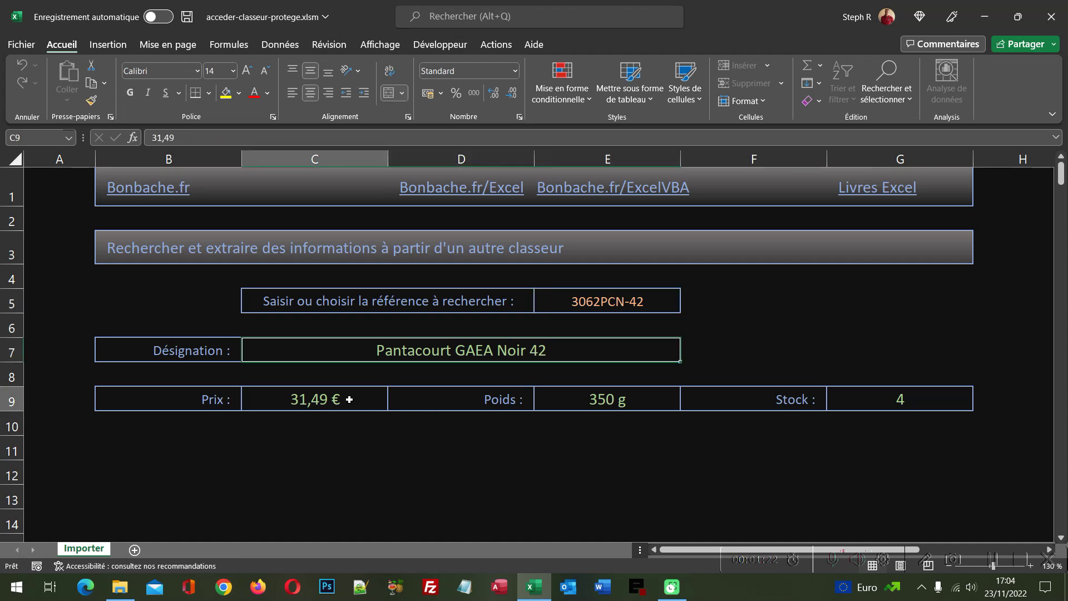
{"action": "left_click", "coordinate": [602, 400]}
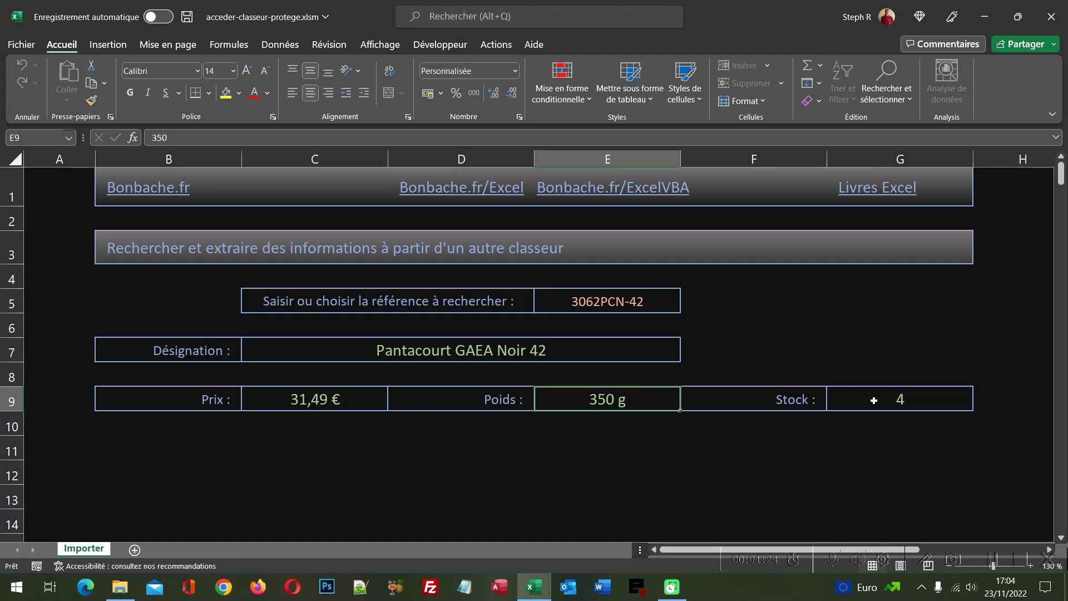
{"action": "left_click", "coordinate": [873, 401]}
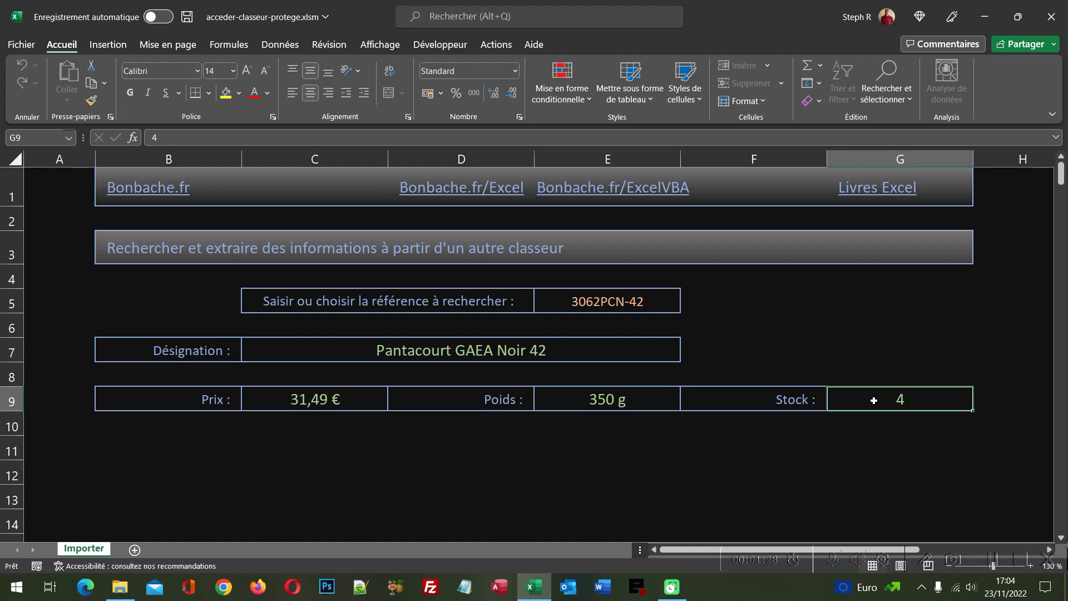
{"action": "left_click", "coordinate": [660, 304]}
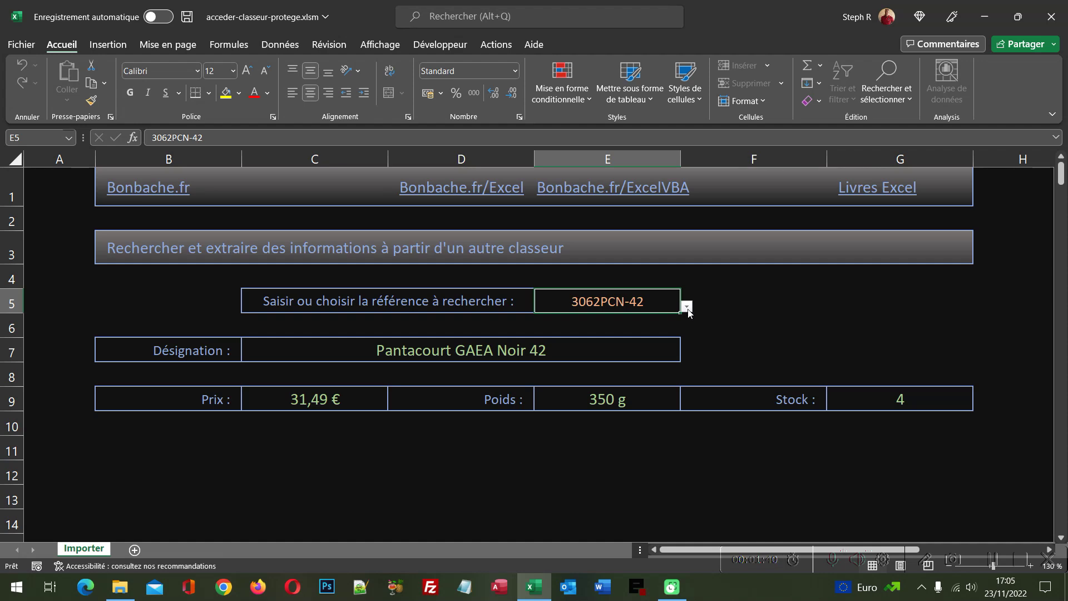
Choose 3062VTN-40 in E5, entering the bdd.xlsx password at each prompt to get Veste PSYCHE Noir 40
{"action": "left_click", "coordinate": [686, 307]}
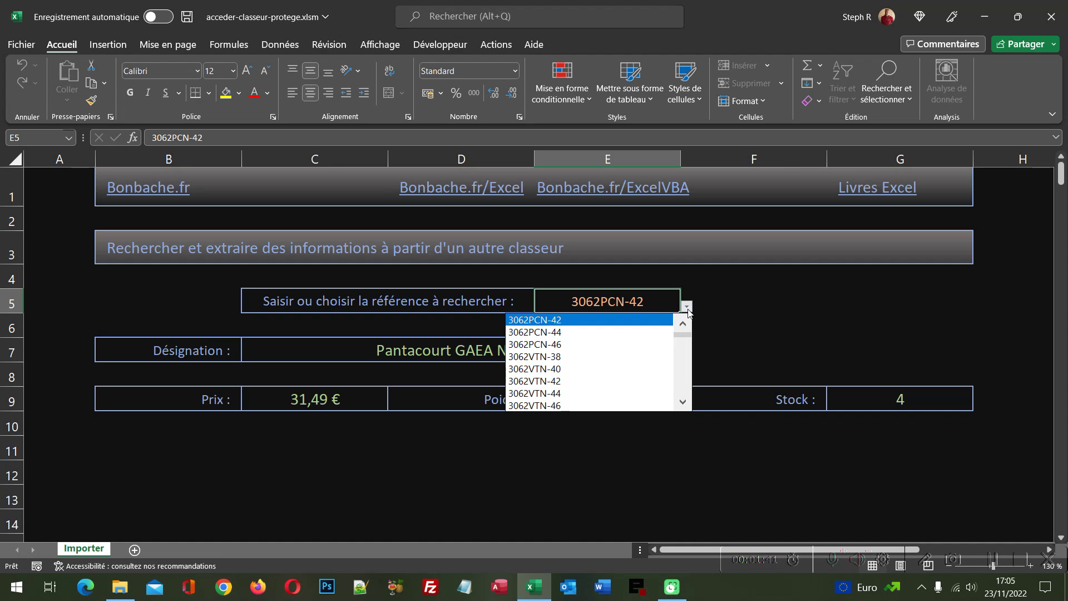
{"action": "left_click", "coordinate": [628, 369]}
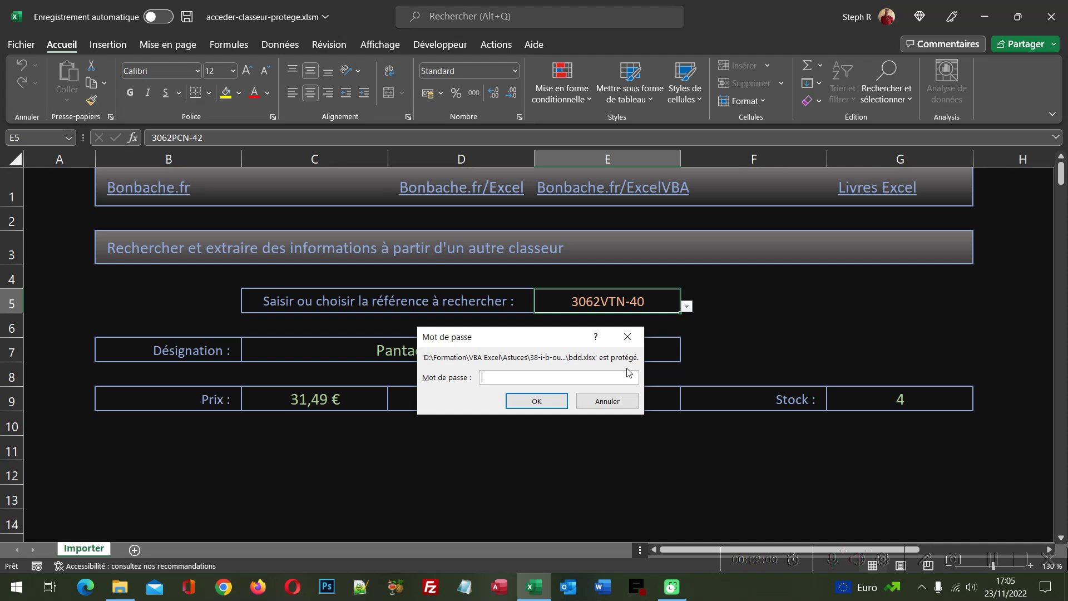
{"action": "key", "text": "ctrl+a"}
{"action": "key", "text": "Return"}
{"action": "key", "text": "Return"}
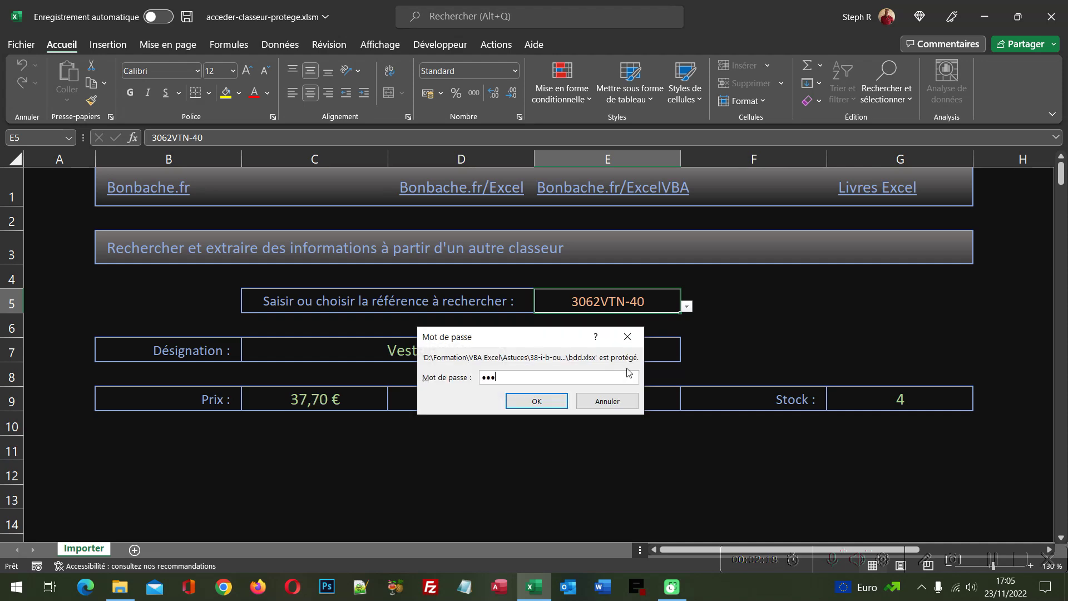
{"action": "key", "text": "Return"}
{"action": "key", "text": "Return"}
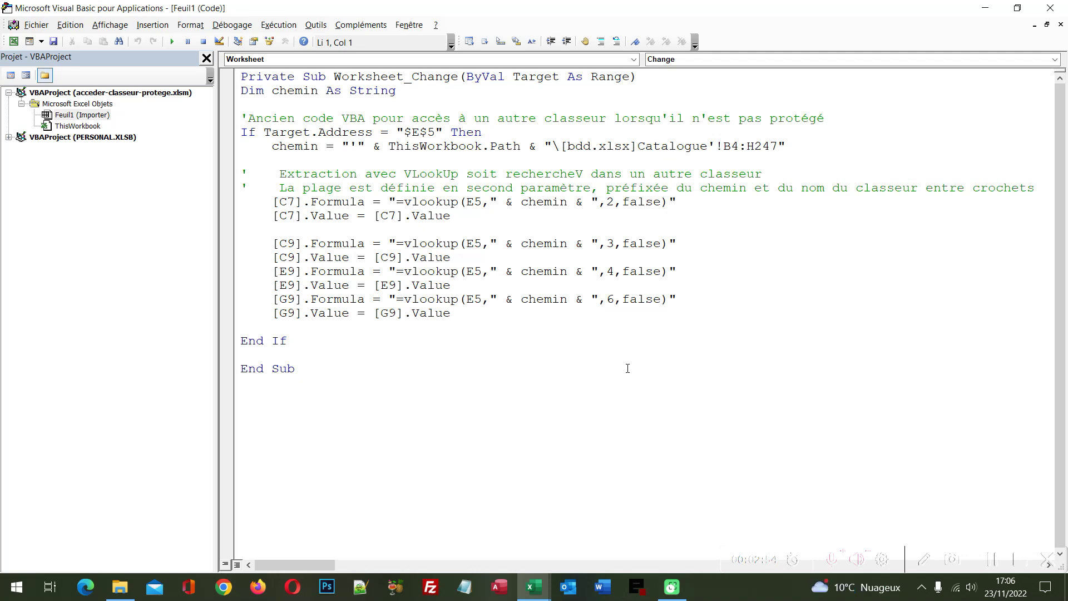
Highlight Worksheet_Change, $E$5, vlookup, the E5 lookup value and chemin in the Feuil1 code to explain them
{"action": "double_click", "coordinate": [434, 77]}
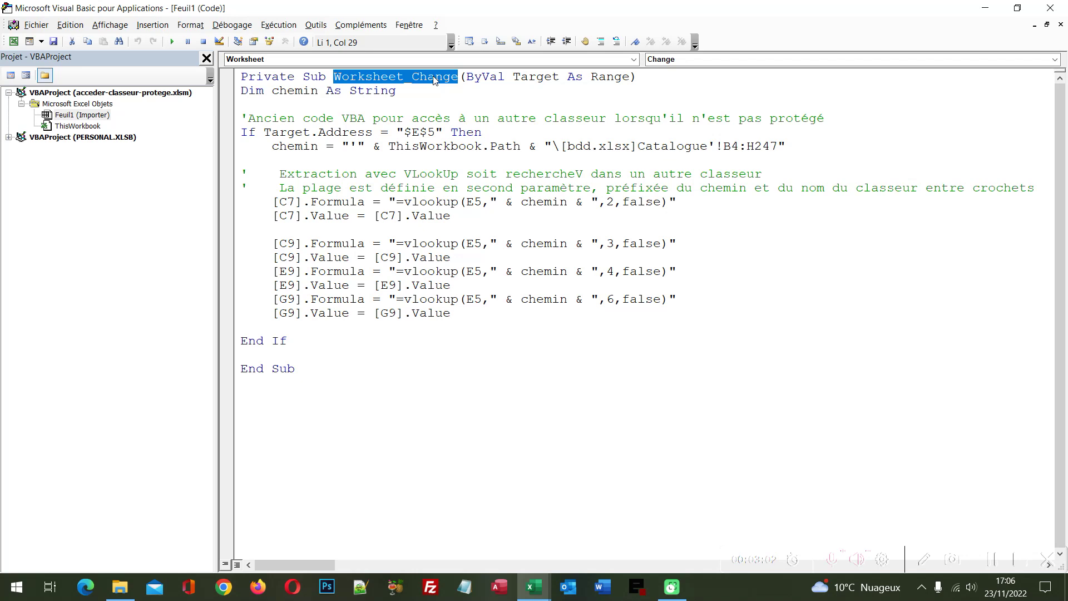
{"action": "double_click", "coordinate": [414, 132]}
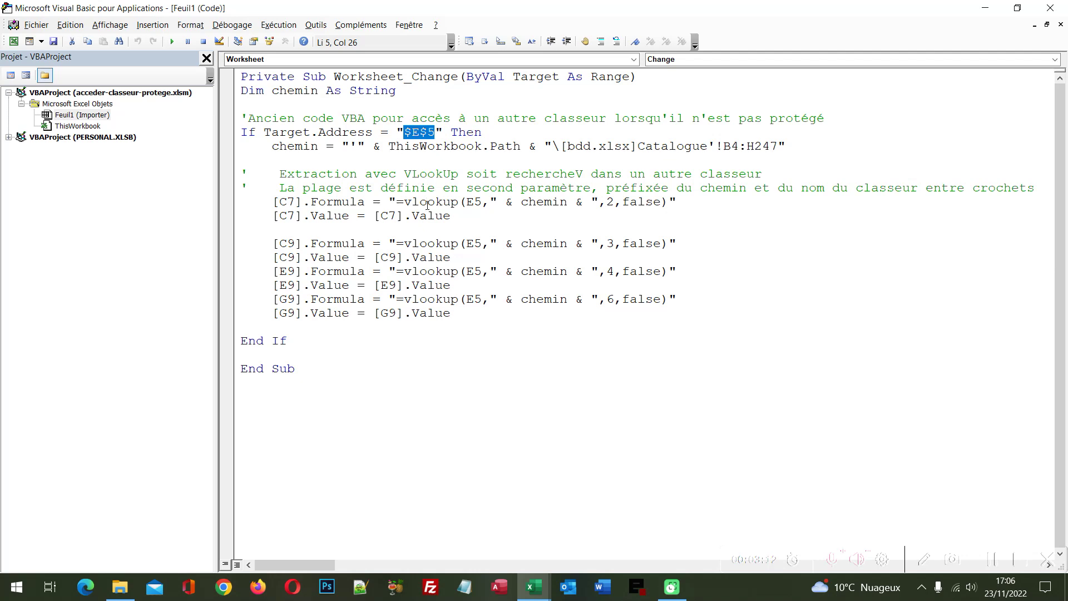
{"action": "double_click", "coordinate": [435, 203]}
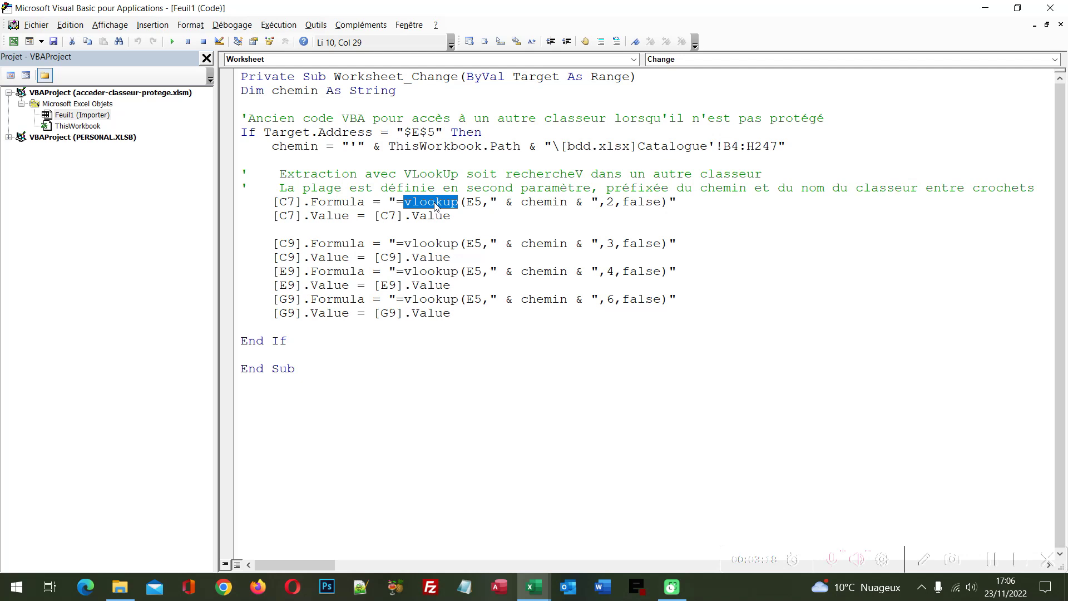
{"action": "left_click", "coordinate": [480, 201]}
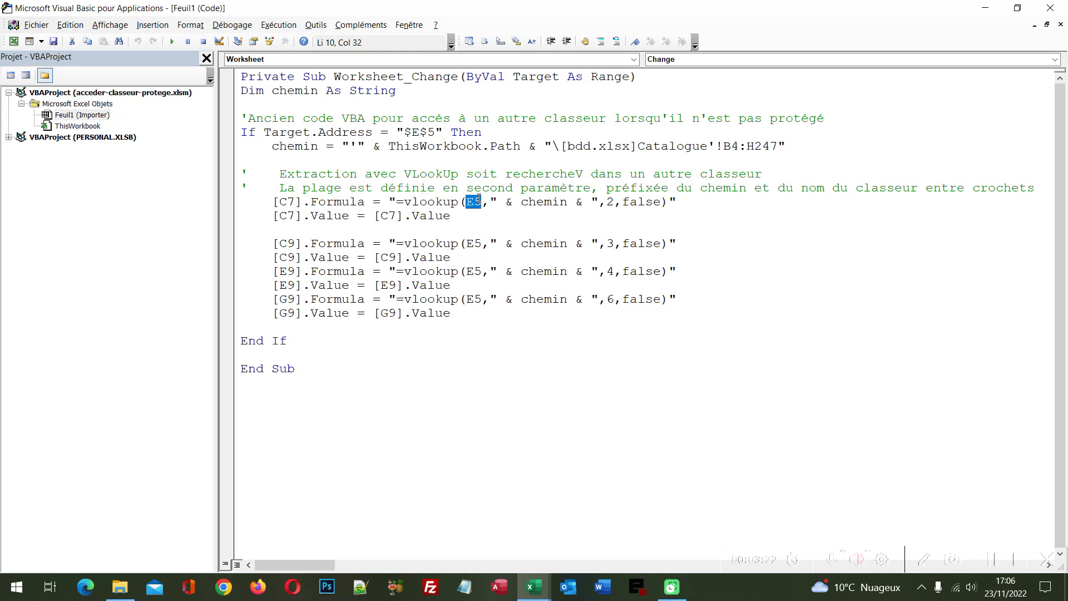
{"action": "double_click", "coordinate": [537, 203]}
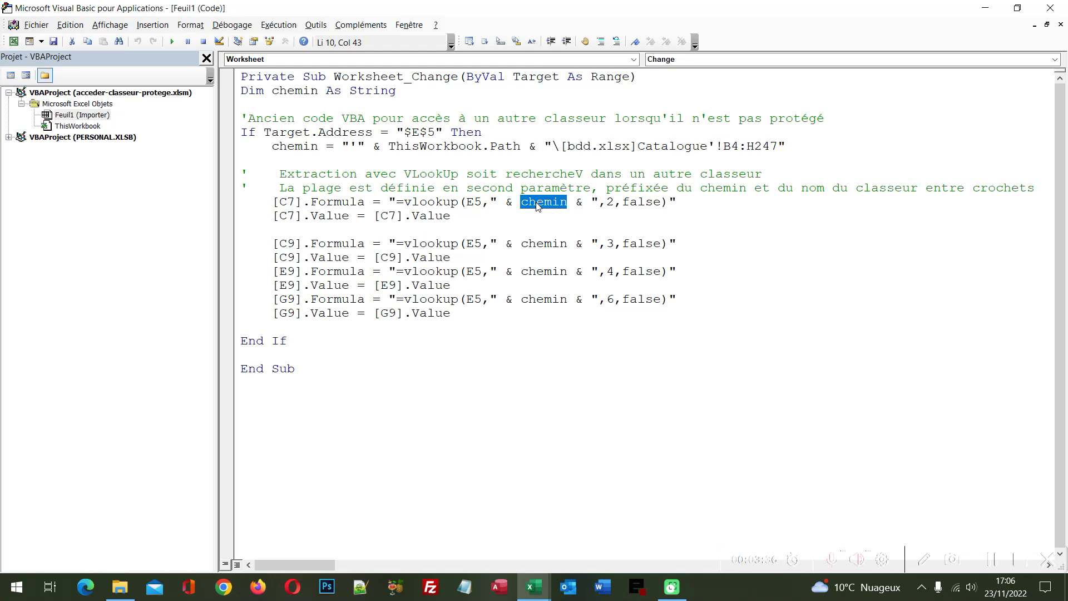
{"action": "left_click", "coordinate": [450, 86]}
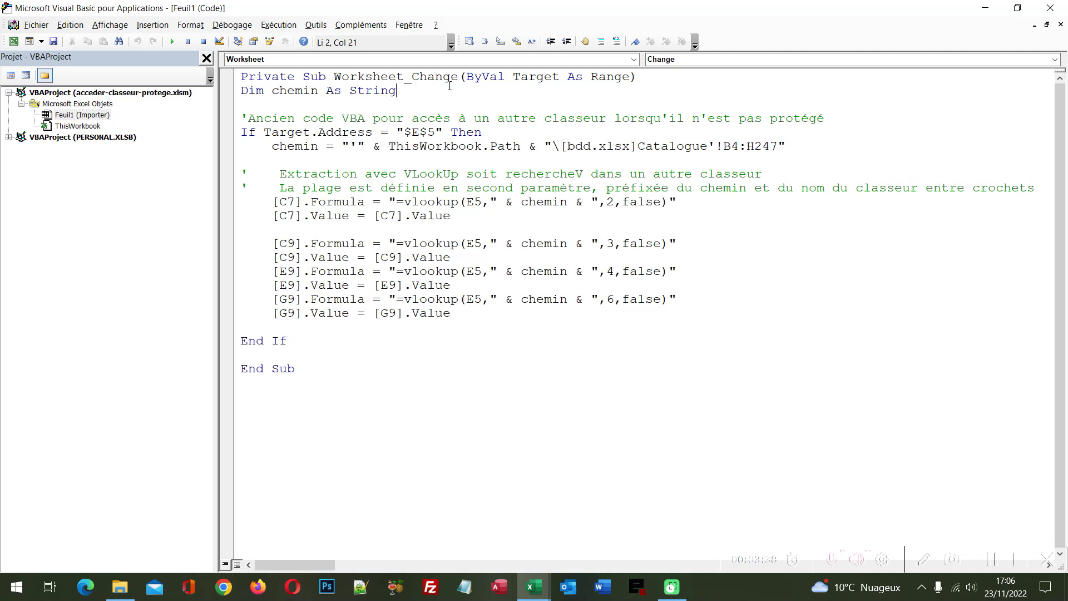
Add the line 'Dim fenetre As Excel.Application: Dim classeur As Workbook' above the chemin declaration
{"action": "key", "text": "Home"}
{"action": "key", "text": "Return"}
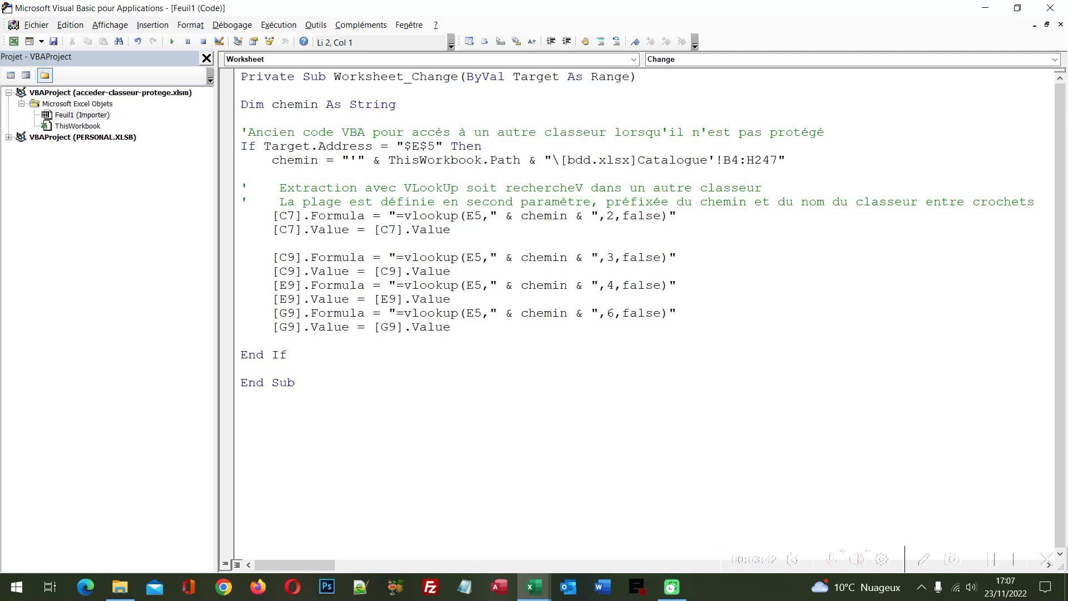
{"action": "type", "text": "Di"}
{"action": "type", "text": "m fenetre "}
{"action": "type", "text": "as "}
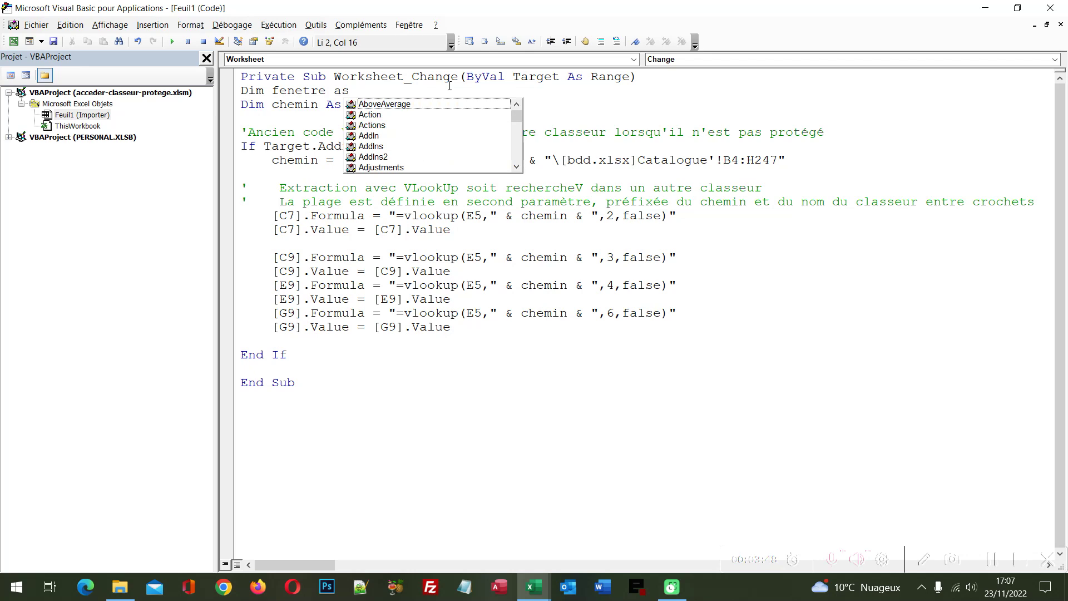
{"action": "type", "text": "Ex"}
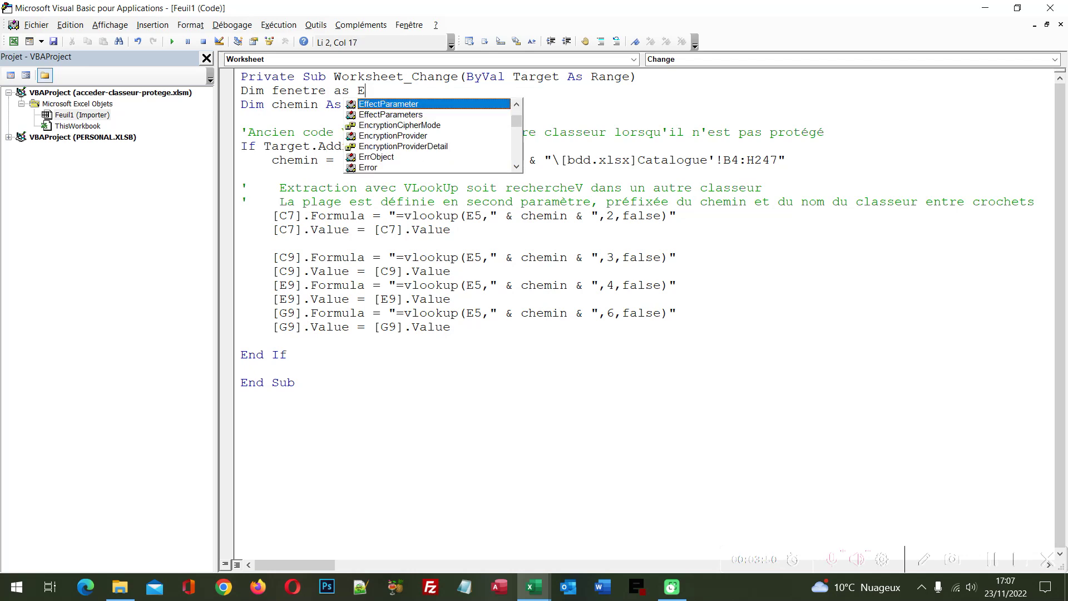
{"action": "type", "text": "cel."}
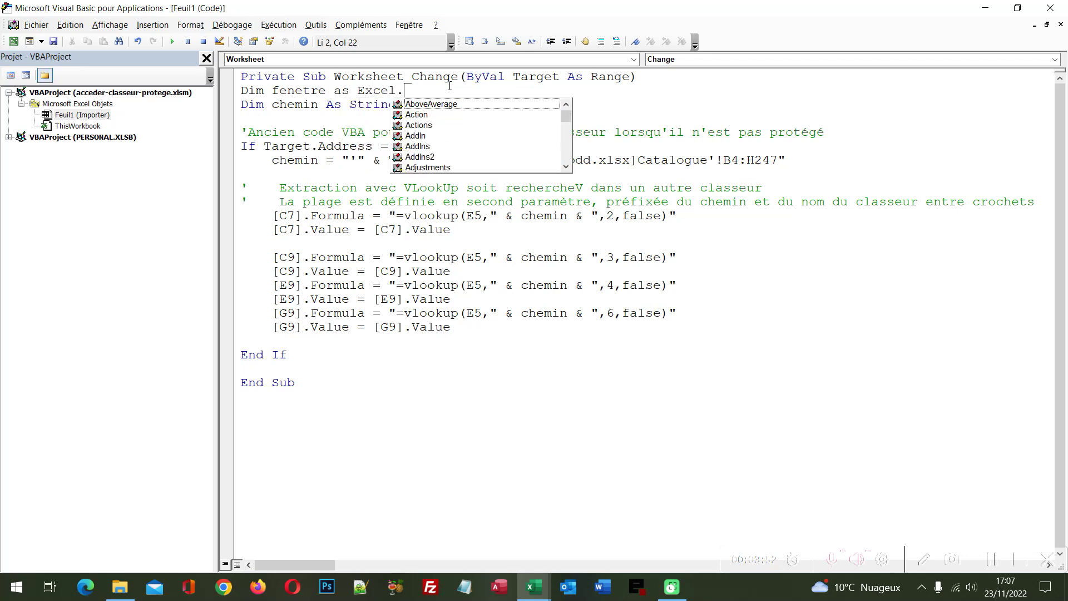
{"action": "type", "text": "Appl"}
{"action": "key", "text": "Tab"}
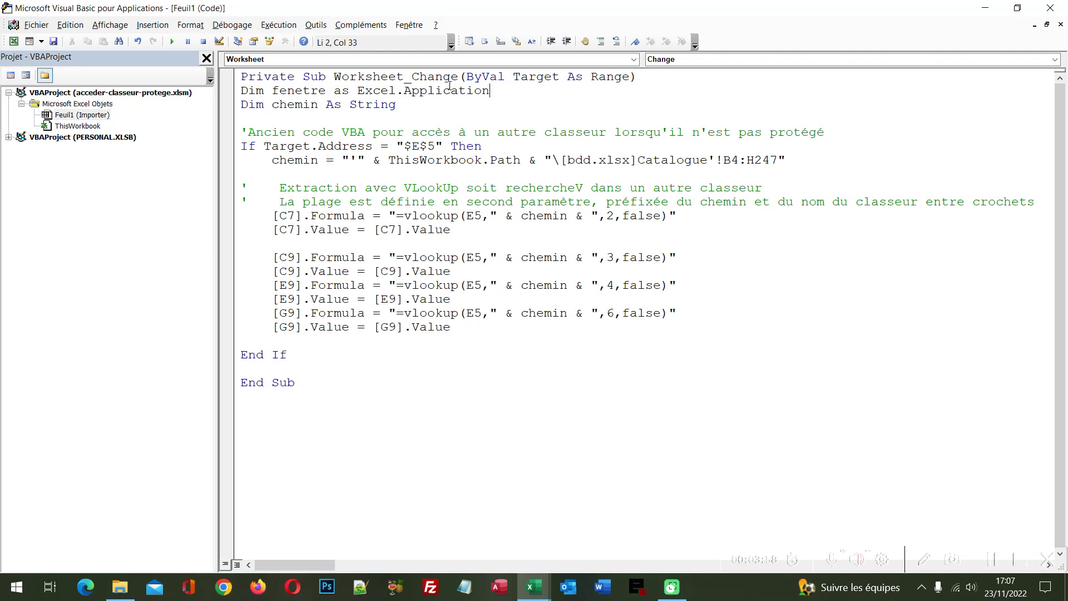
{"action": "type", "text": ":"}
{"action": "type", "text": "Dim clas"}
{"action": "type", "text": "seur as "}
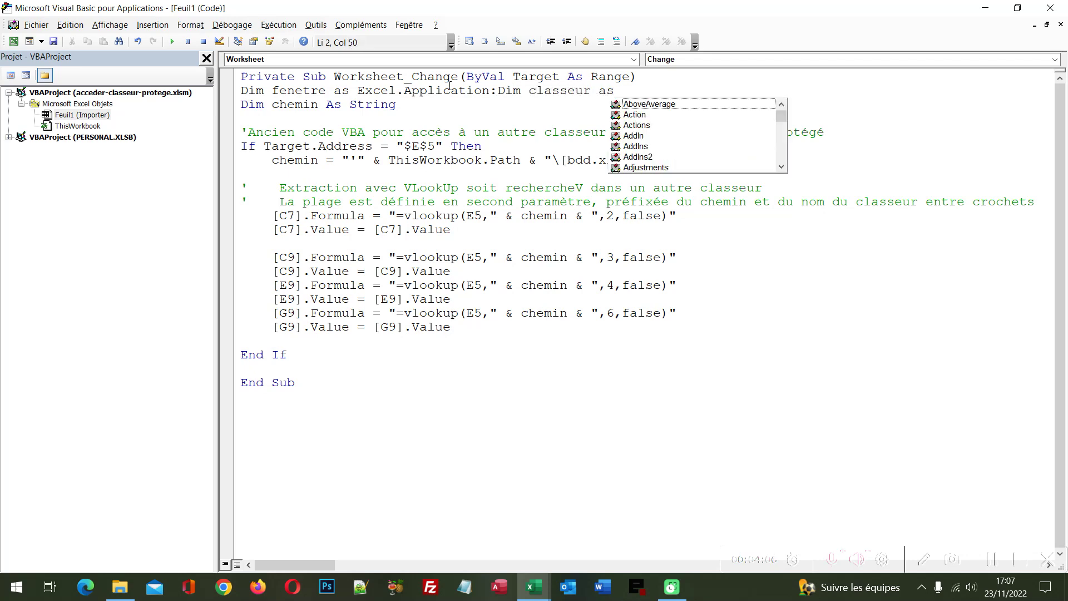
{"action": "type", "text": "Wo"}
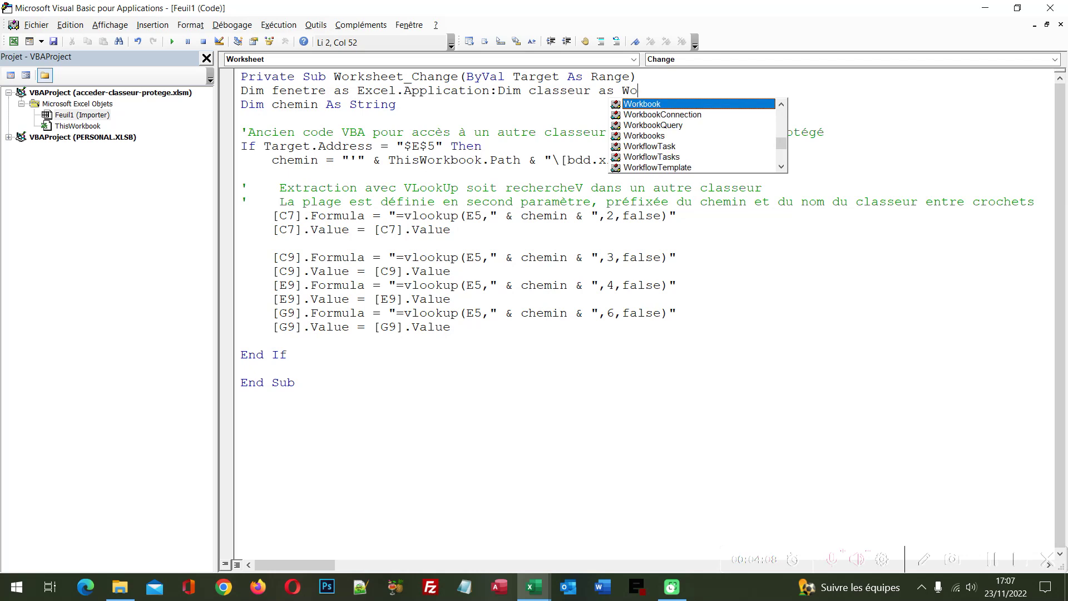
{"action": "type", "text": "rk"}
{"action": "key", "text": "Tab"}
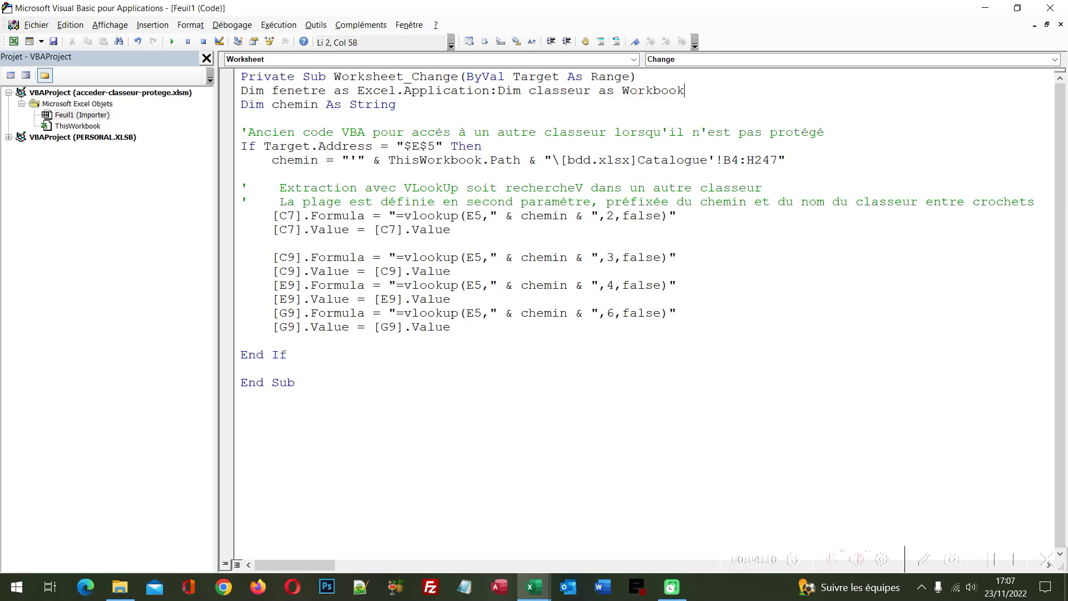
{"action": "key", "text": "Return"}
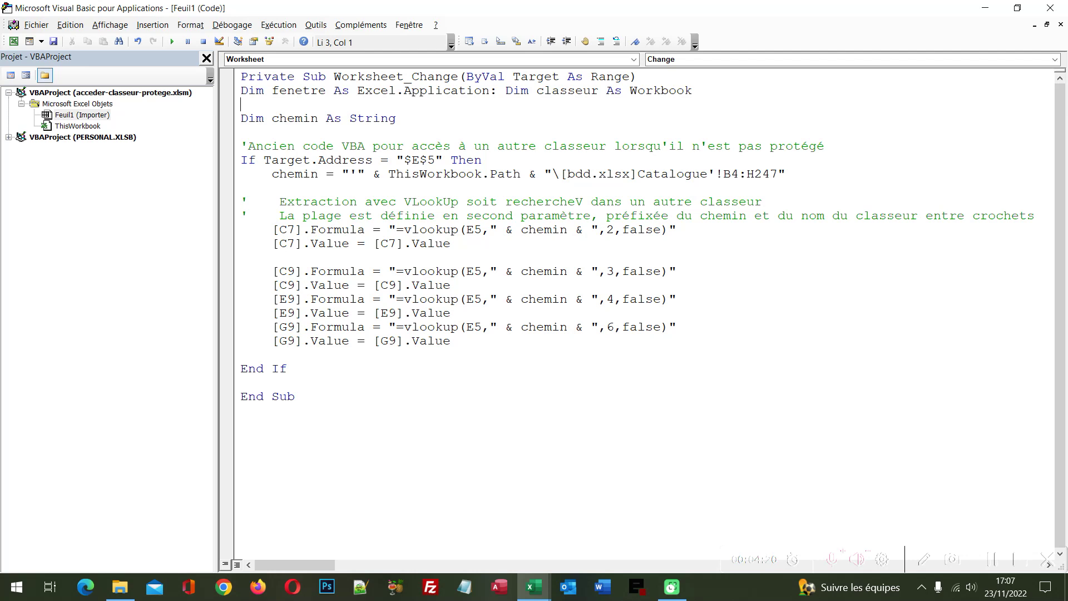
Add the declaration 'Dim feuille As Excel.Worksheet'
{"action": "type", "text": "Di"}
{"action": "type", "text": "m fe"}
{"action": "type", "text": "uil"}
{"action": "type", "text": "le as "}
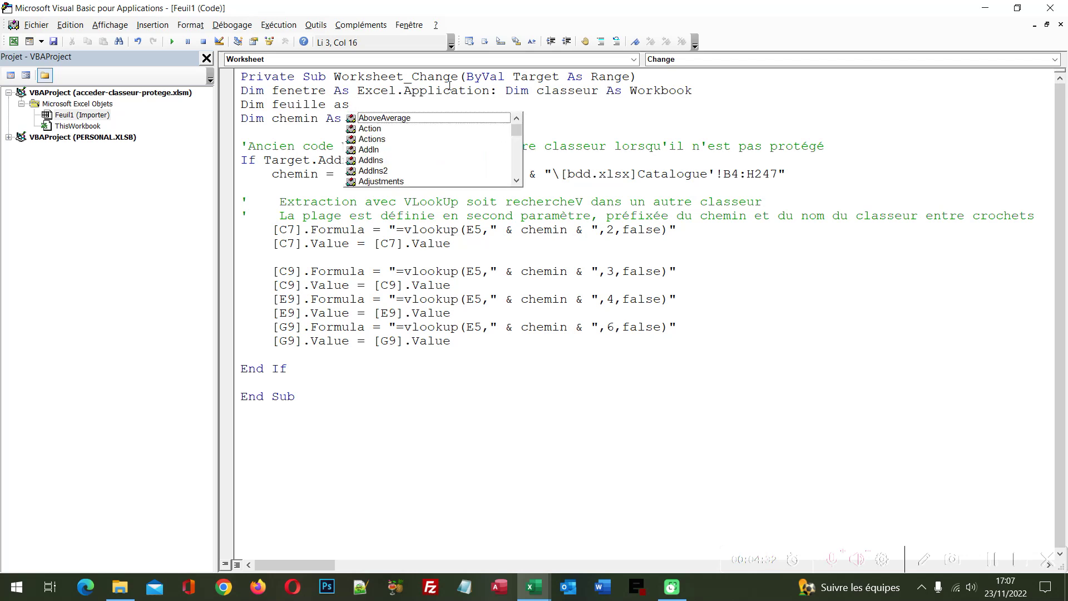
{"action": "type", "text": "Exc"}
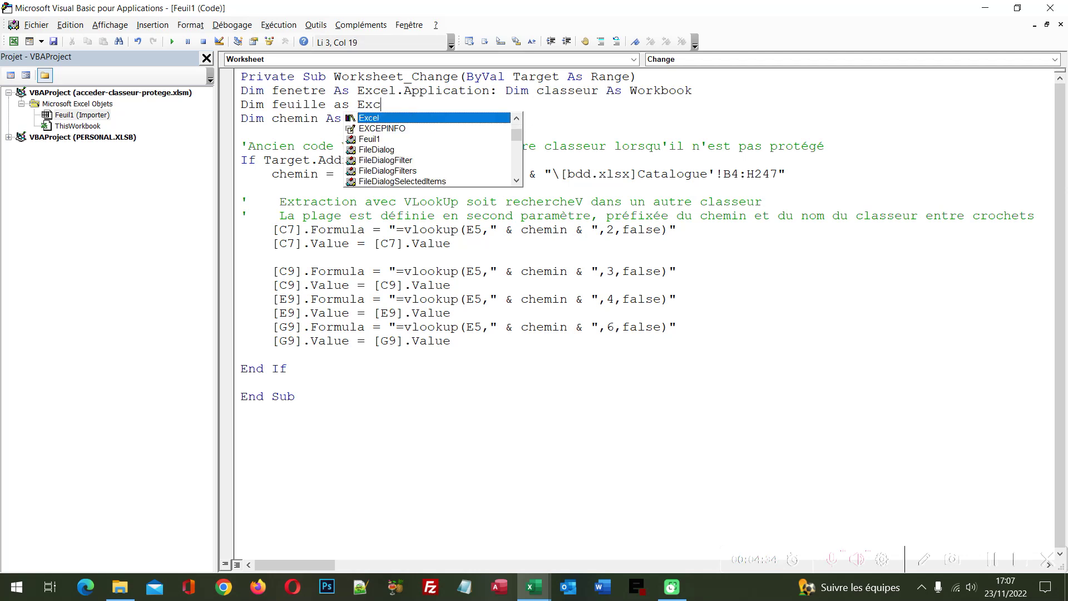
{"action": "type", "text": "el"}
{"action": "key", "text": "Escape"}
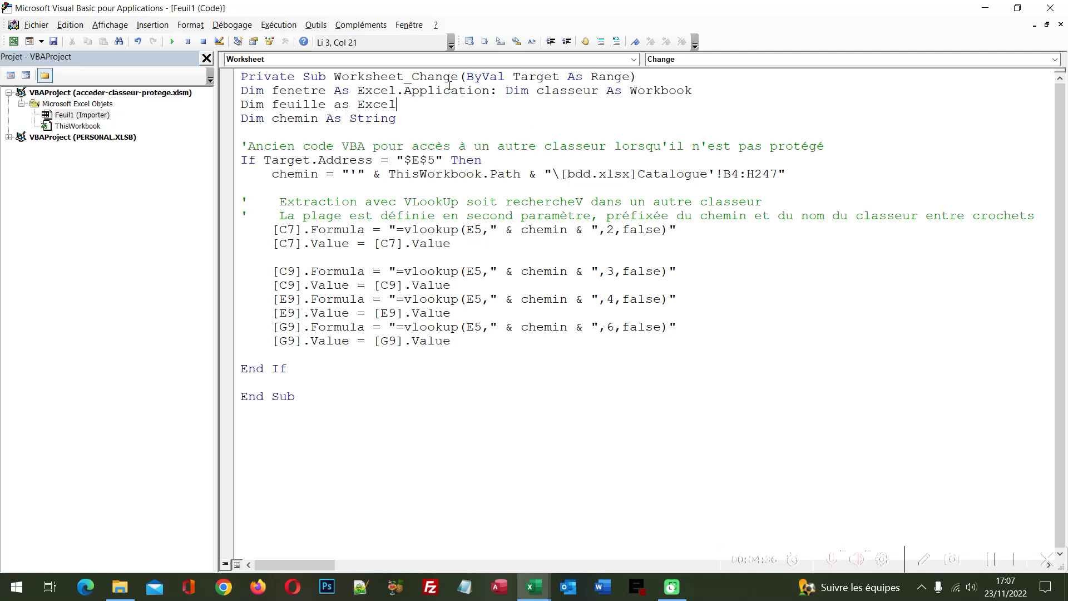
{"action": "type", "text": "."}
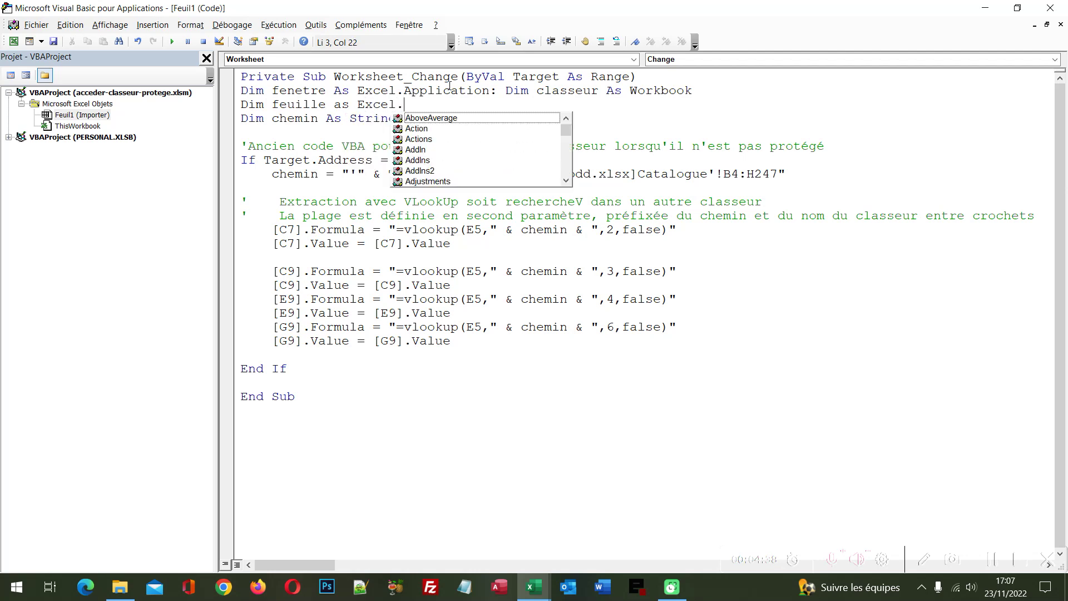
{"action": "type", "text": "work"}
{"action": "key", "text": "Down"}
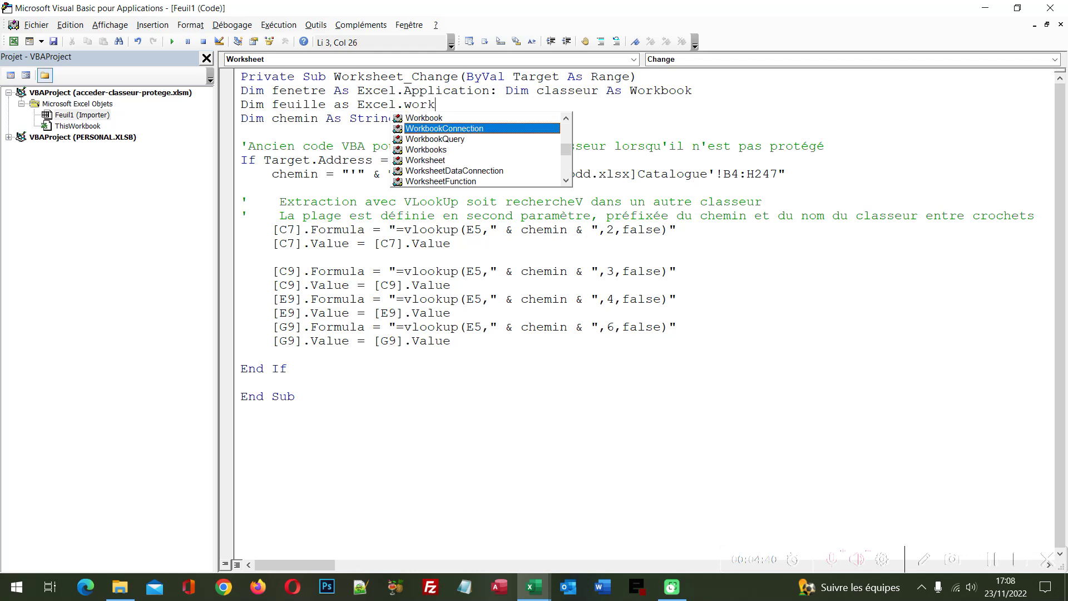
{"action": "key", "text": "Down"}
{"action": "key", "text": "Down"}
{"action": "key", "text": "Down"}
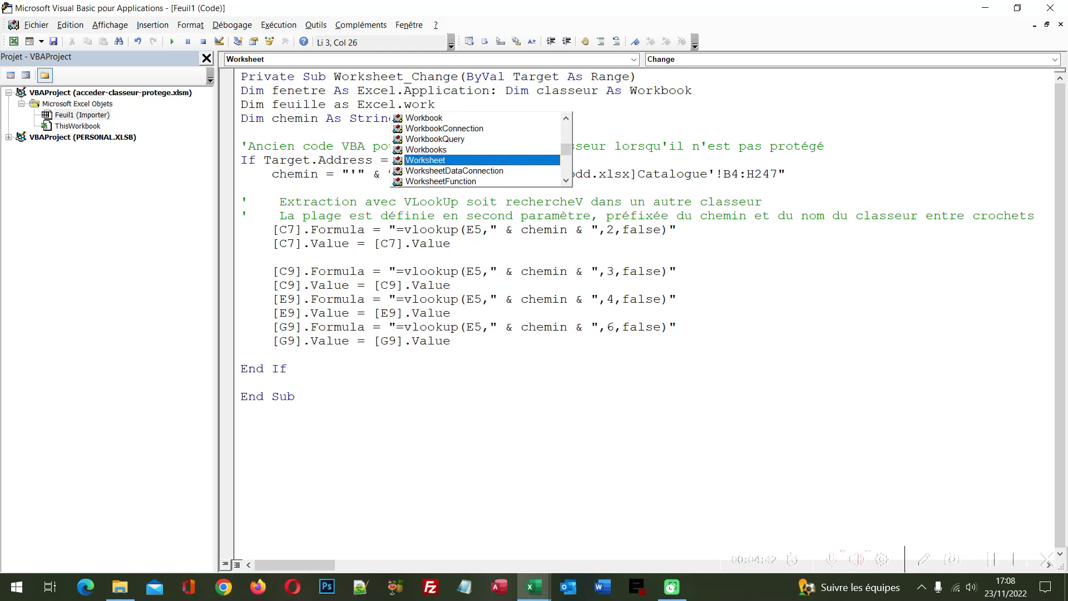
{"action": "key", "text": "Tab"}
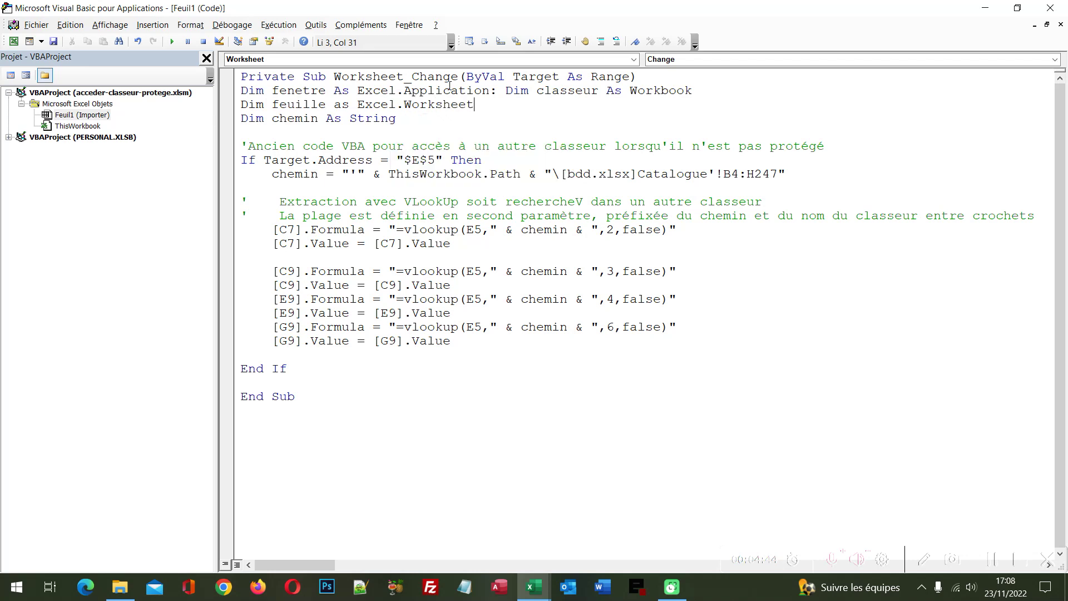
{"action": "key", "text": "Return"}
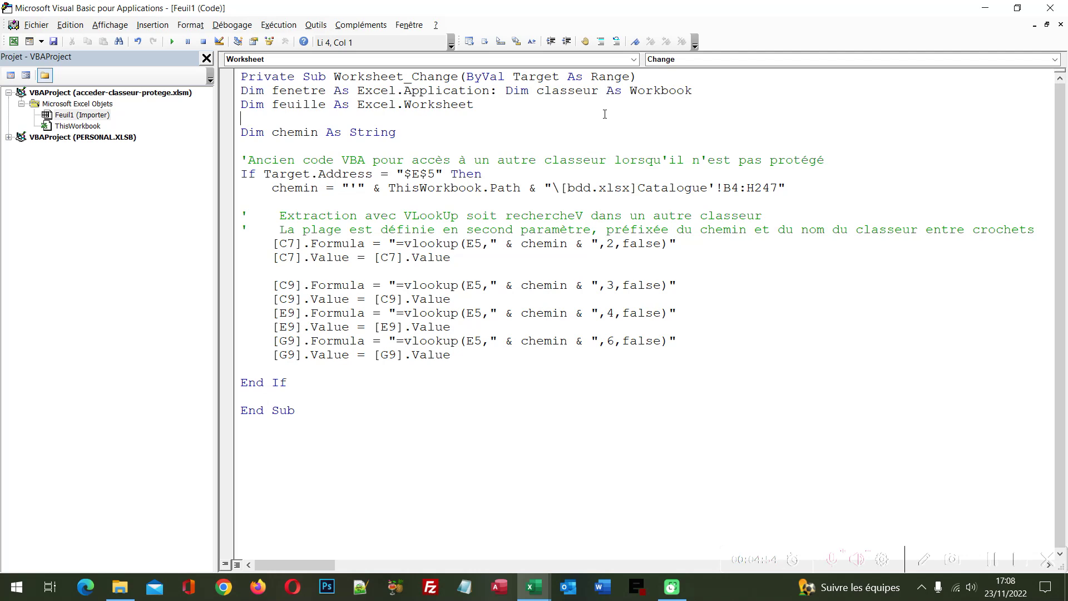
Prefix the chemin line with 'Dim position as integer:'
{"action": "key", "text": "Delete"}
{"action": "type", "text": "D"}
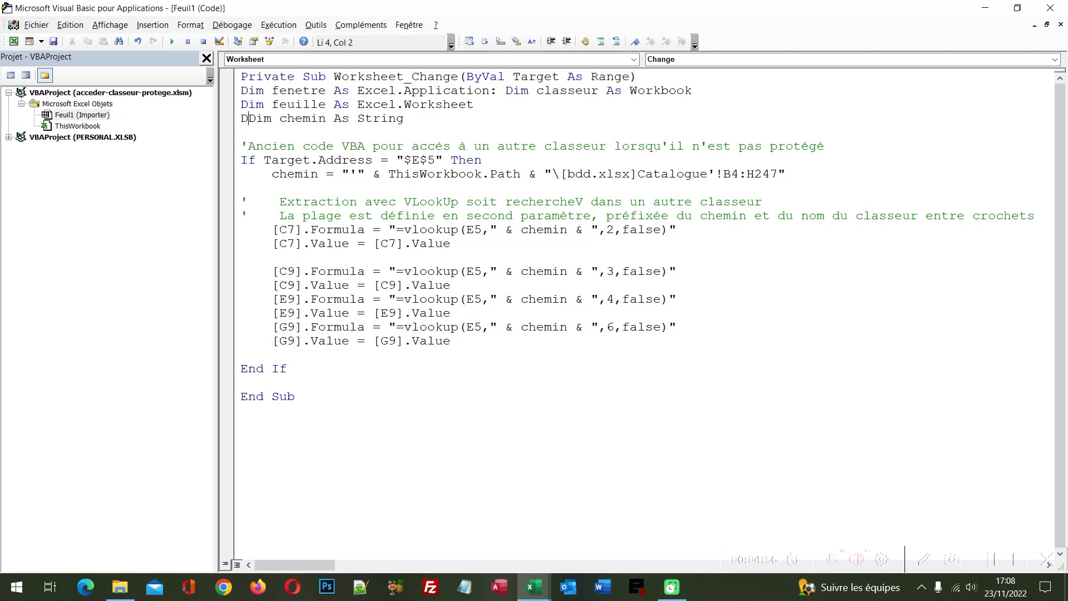
{"action": "type", "text": "im positi"}
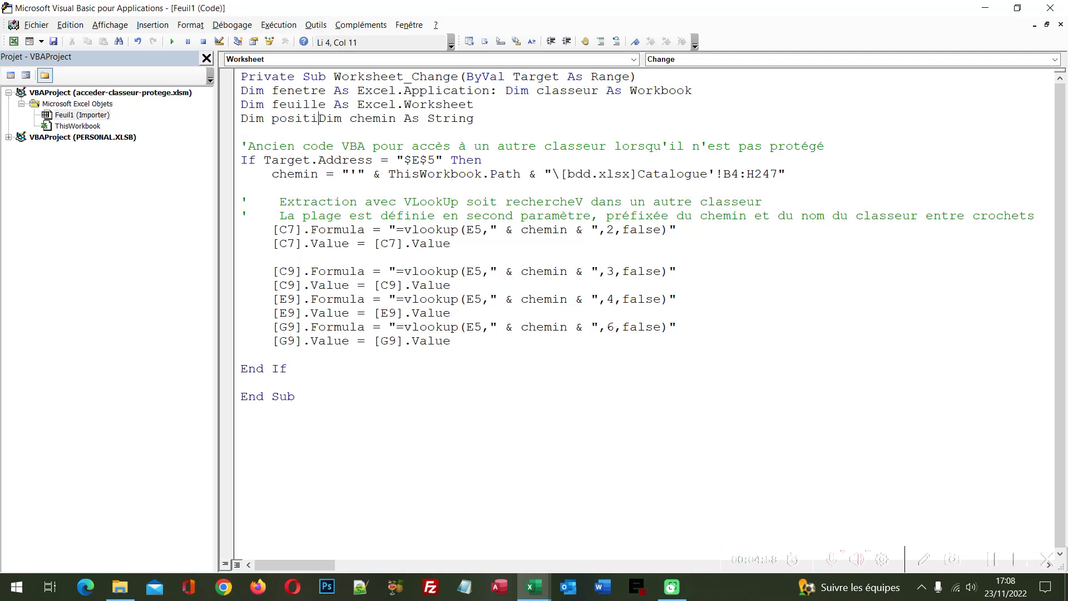
{"action": "type", "text": "on "}
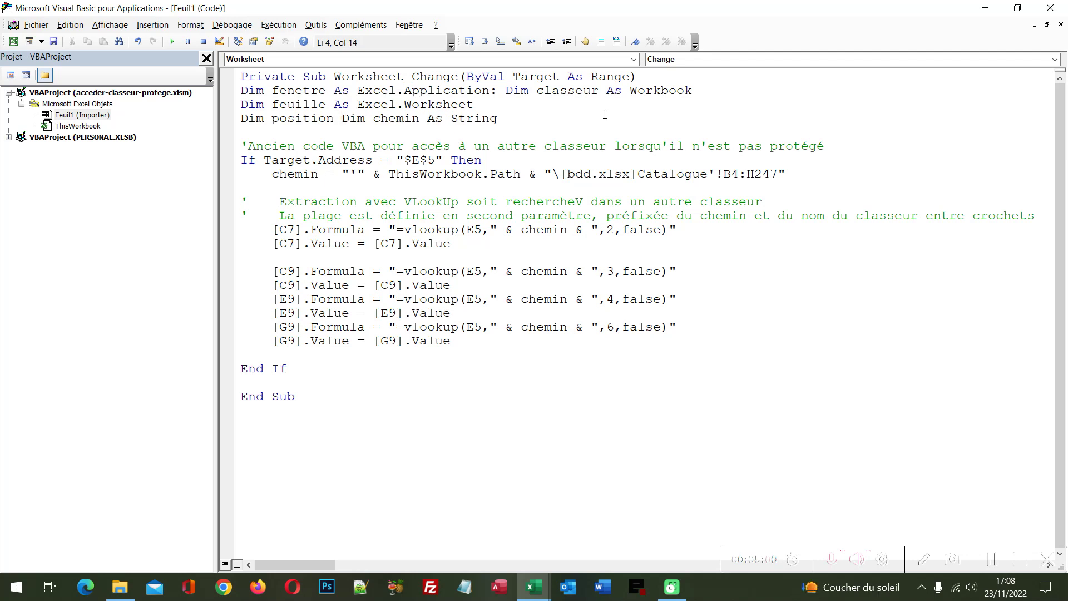
{"action": "type", "text": "as inte"}
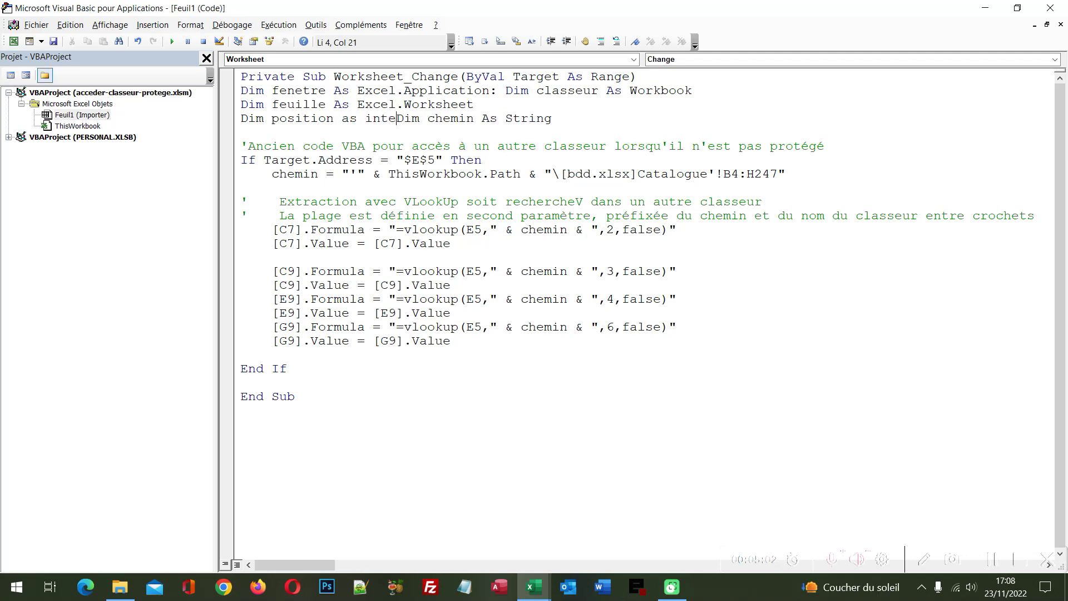
{"action": "type", "text": "ger"}
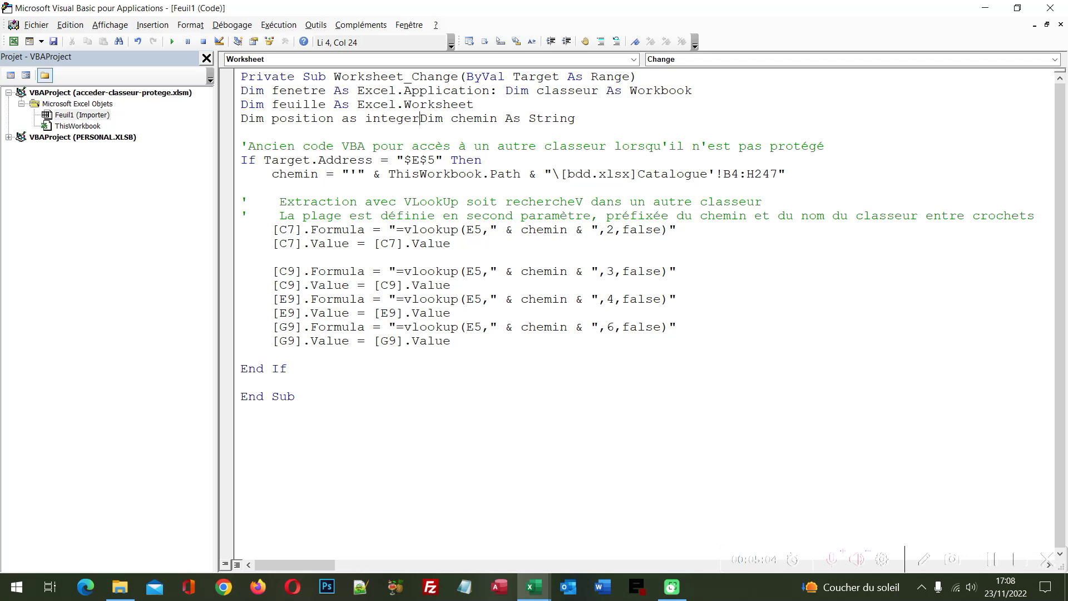
{"action": "type", "text": ":"}
{"action": "key", "text": "Down"}
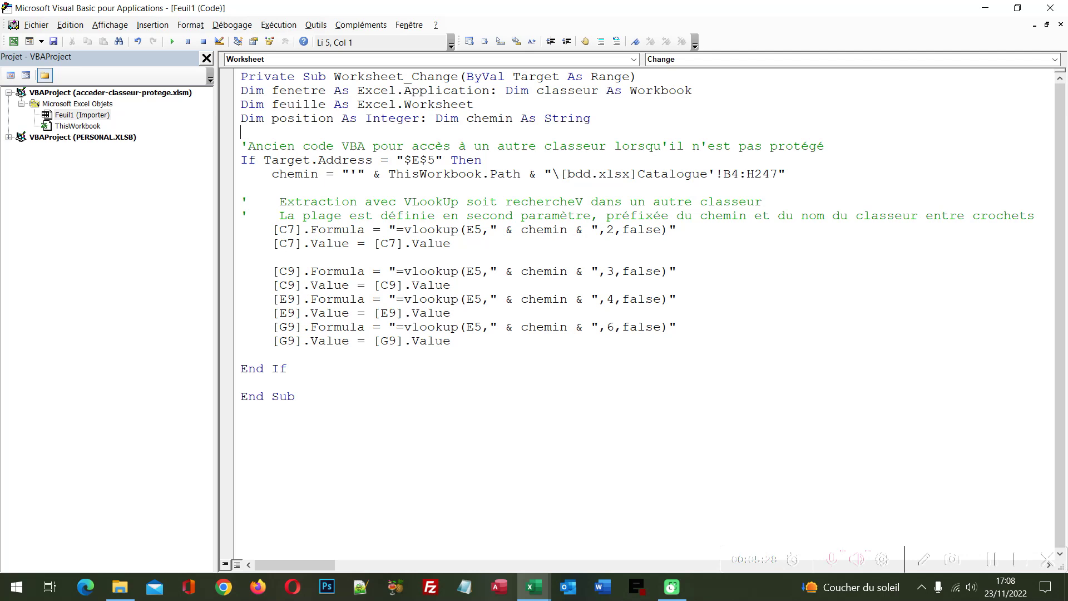
Delete the old VLOOKUP lines for C7–G9 in the If block and begin 'chemin ='
{"action": "left_click", "coordinate": [491, 341]}
{"action": "key", "text": "shift+Home"}
{"action": "key", "text": "shift+Home"}
{"action": "key", "text": "shift+Up"}
{"action": "key", "text": "shift+Up"}
{"action": "key", "text": "shift+Up"}
{"action": "key", "text": "shift+Up"}
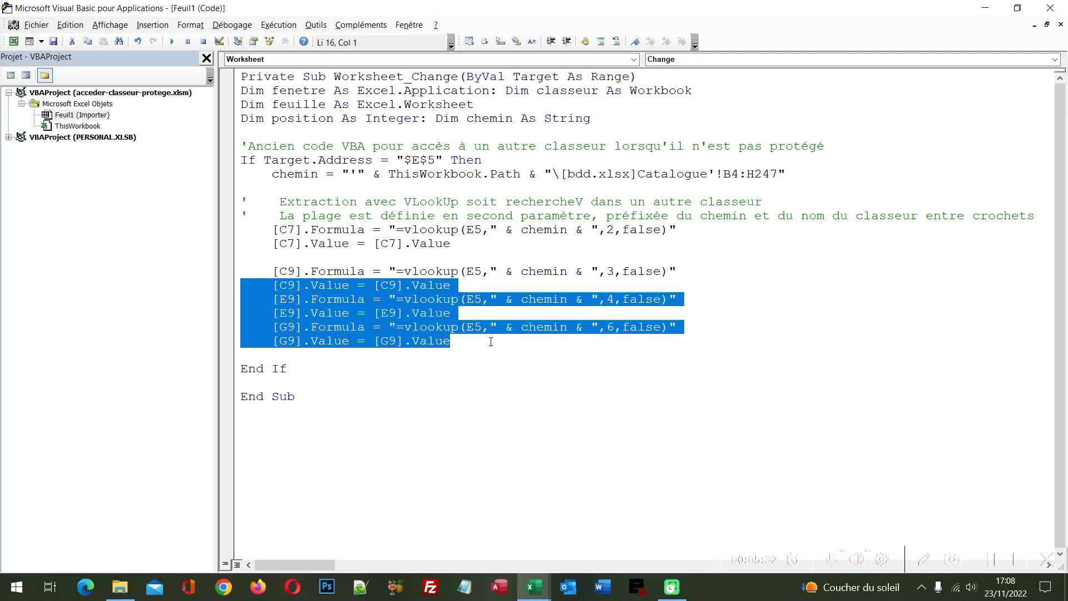
{"action": "key", "text": "shift+Up"}
{"action": "key", "text": "shift+Up"}
{"action": "key", "text": "shift+Up"}
{"action": "key", "text": "shift+Up"}
{"action": "key", "text": "shift+Up"}
{"action": "key", "text": "shift+Up"}
{"action": "key", "text": "shift+Up"}
{"action": "key", "text": "shift+Up"}
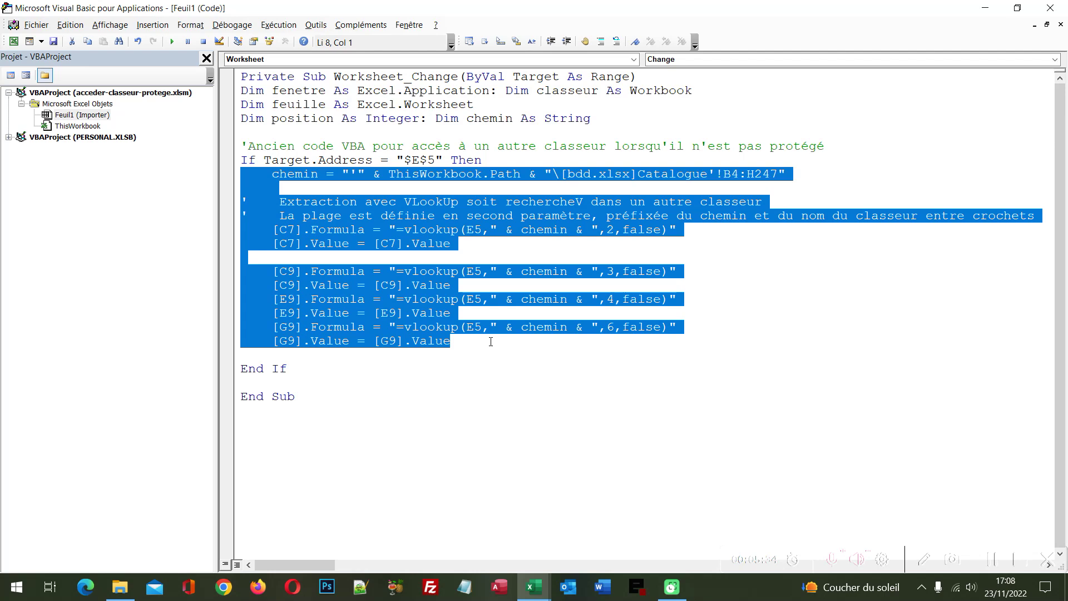
{"action": "key", "text": "Delete"}
{"action": "key", "text": "Delete"}
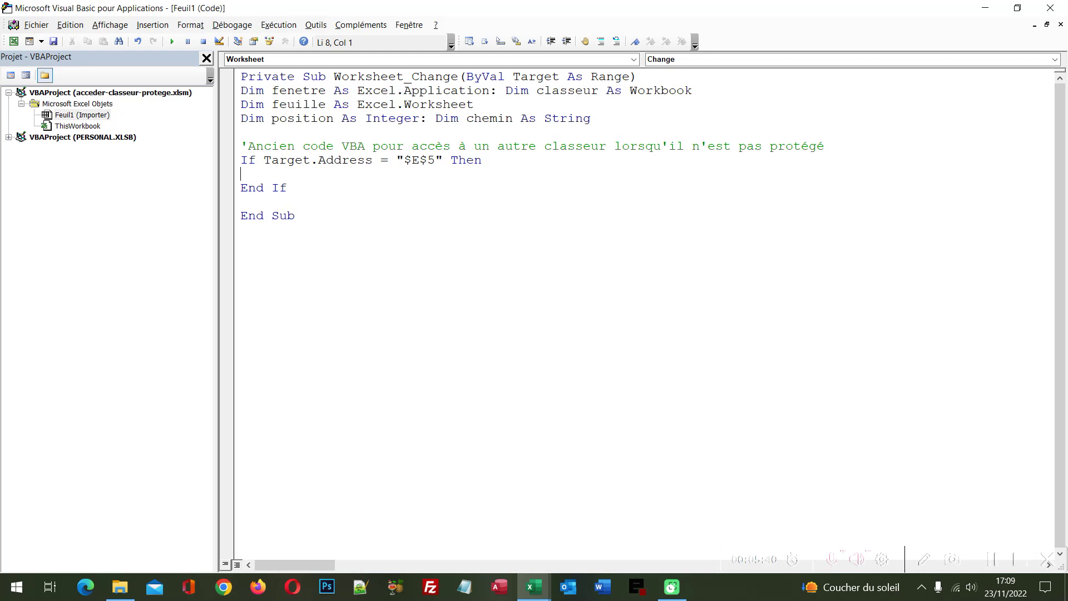
{"action": "type", "text": "chemin ="}
Indent and complete chemin = ThisWorkbook.Path & "\bdd.xlsx", then begin 'Set fenetre =' below
{"action": "key", "text": "Tab"}
{"action": "key", "text": "End"}
{"action": "key", "text": "Tab"}
{"action": "key", "text": "BackSpace"}
{"action": "type", "text": "thi"}
{"action": "type", "text": "swork"}
{"action": "type", "text": "book"}
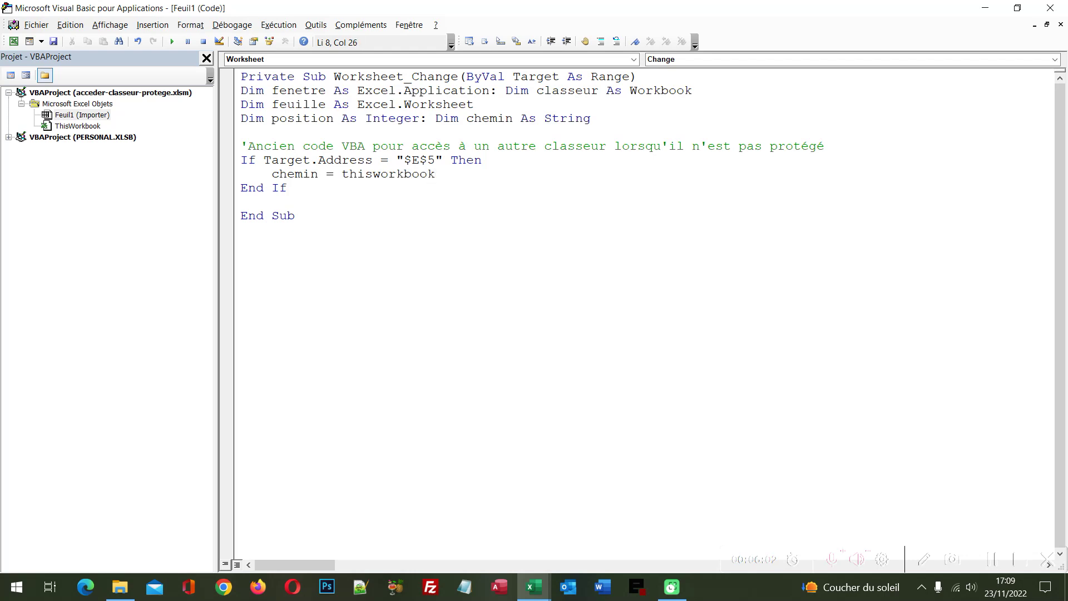
{"action": "type", "text": "."}
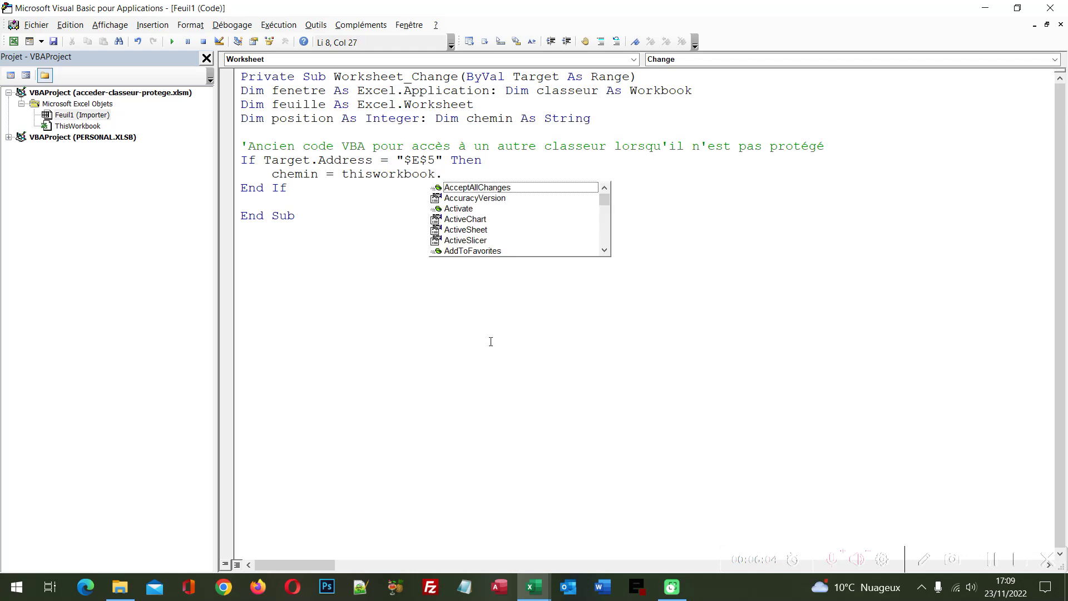
{"action": "type", "text": "pa"}
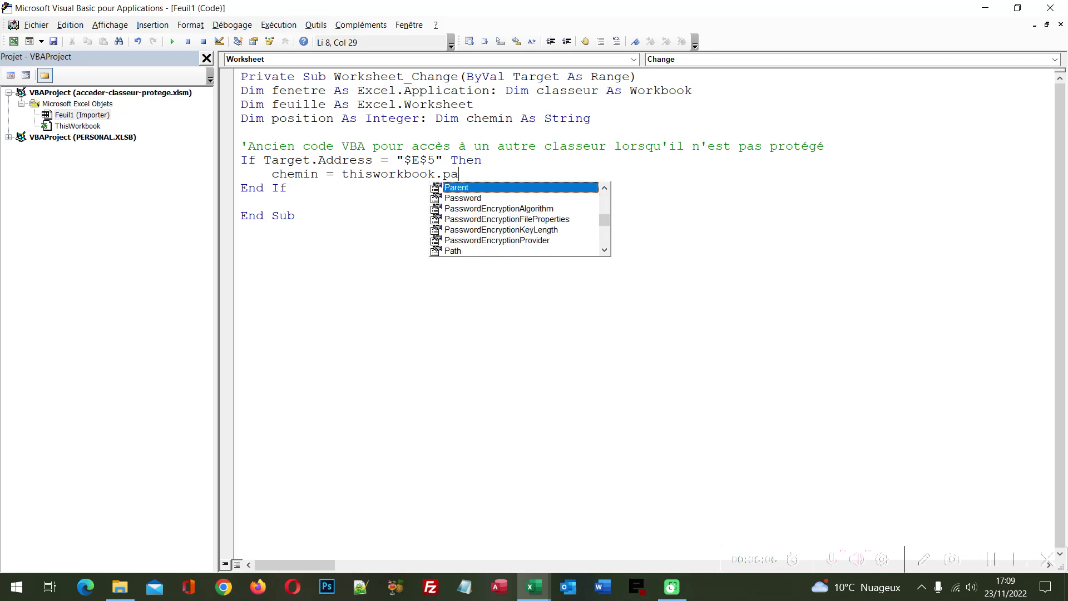
{"action": "type", "text": "th"}
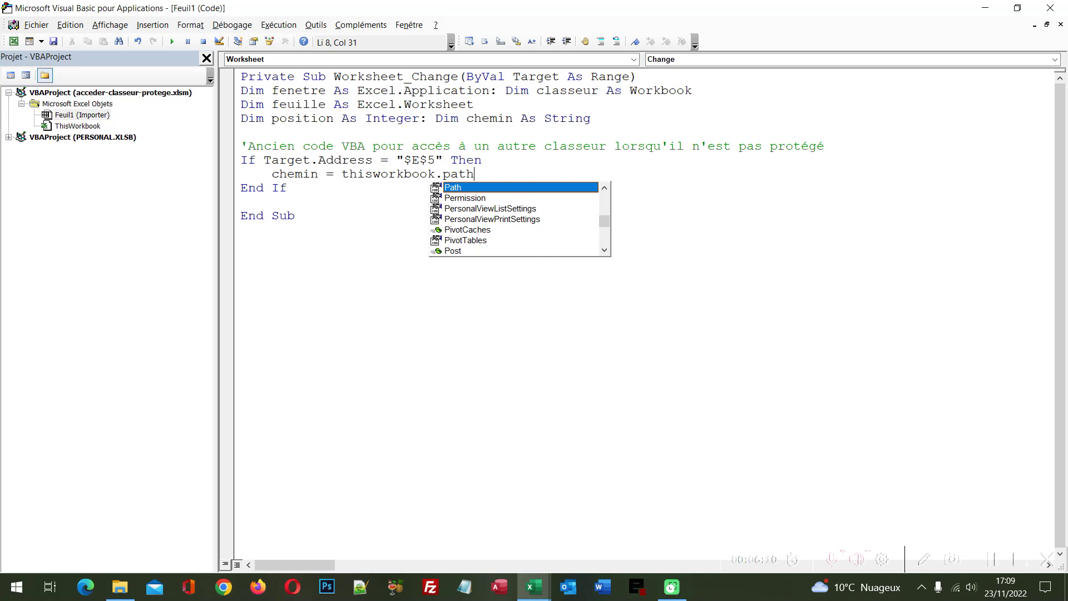
{"action": "type", "text": " &"}
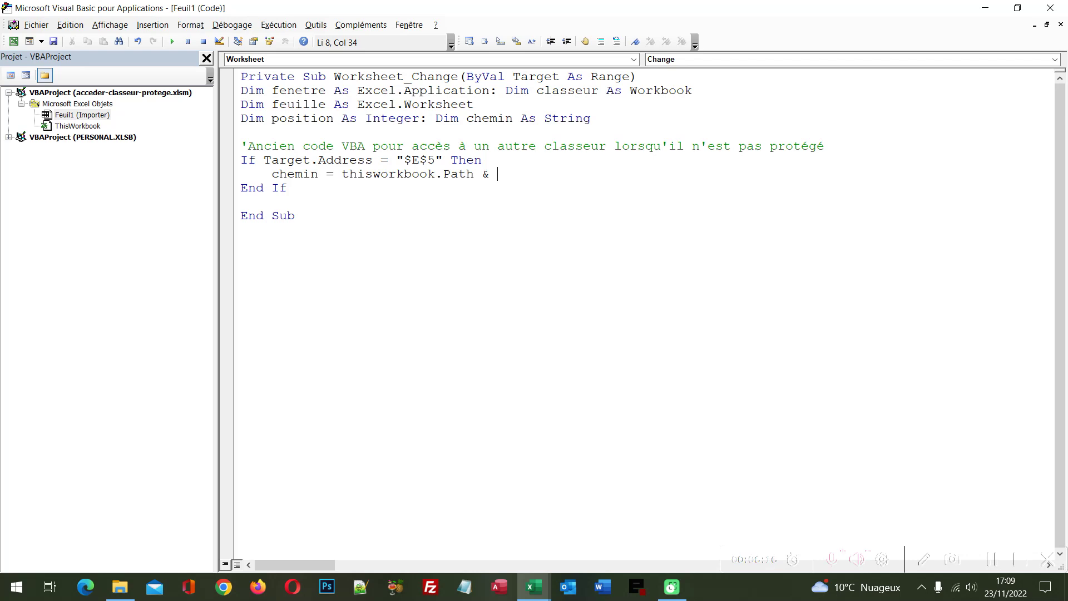
{"action": "type", "text": "\""}
{"action": "type", "text": "\\"}
{"action": "type", "text": "b"}
{"action": "type", "text": "dd."}
{"action": "type", "text": "xlsx"}
{"action": "type", "text": "\""}
{"action": "key", "text": "Return"}
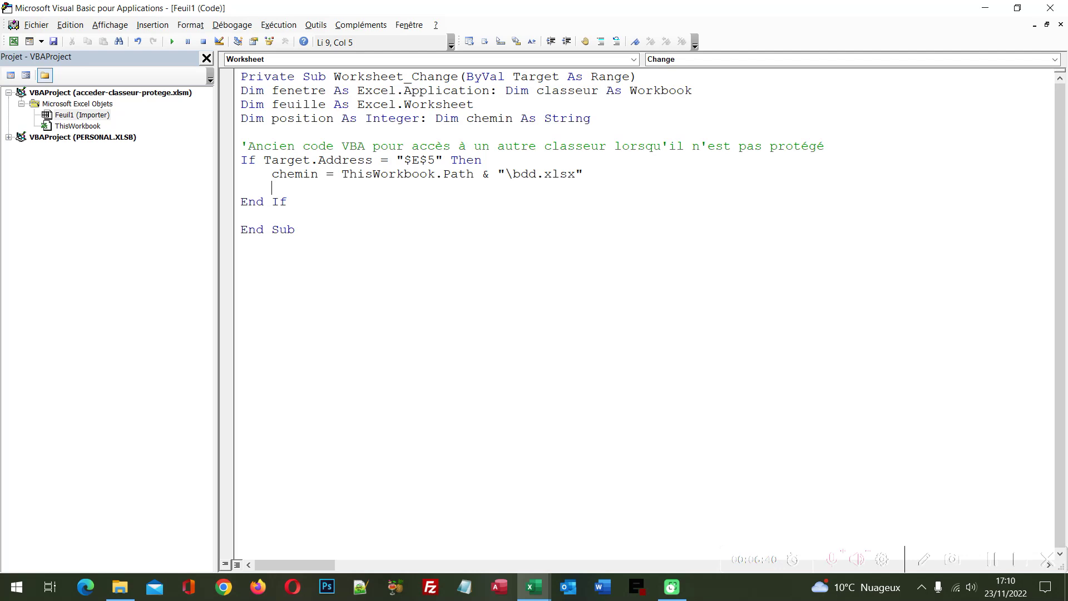
{"action": "type", "text": "Set "}
{"action": "type", "text": "fenetre ="}
Complete the line as Set fenetre = CreateObject("Excel.Application") and start a new line
{"action": "type", "text": "Create"}
{"action": "type", "text": "Object"}
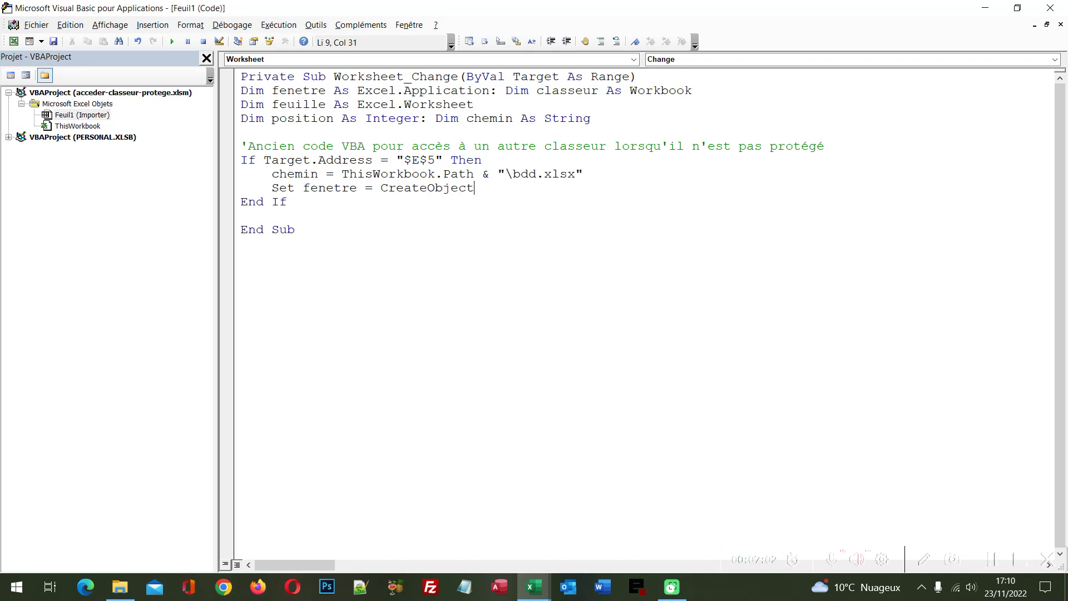
{"action": "type", "text": "("}
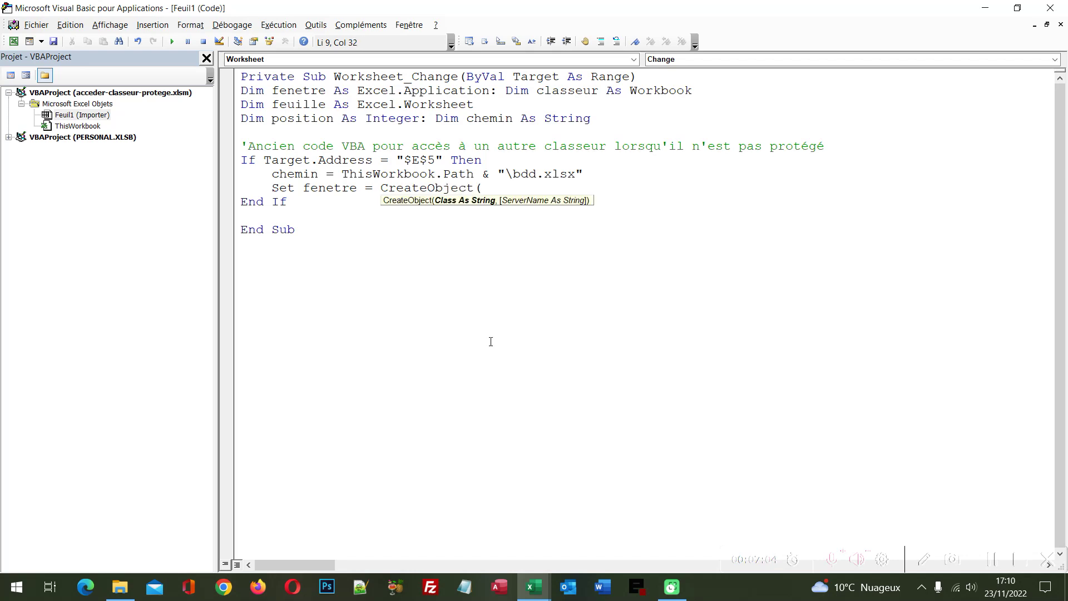
{"action": "type", "text": "\""}
{"action": "type", "text": "Excel."}
{"action": "type", "text": "Applic"}
{"action": "type", "text": "ation"}
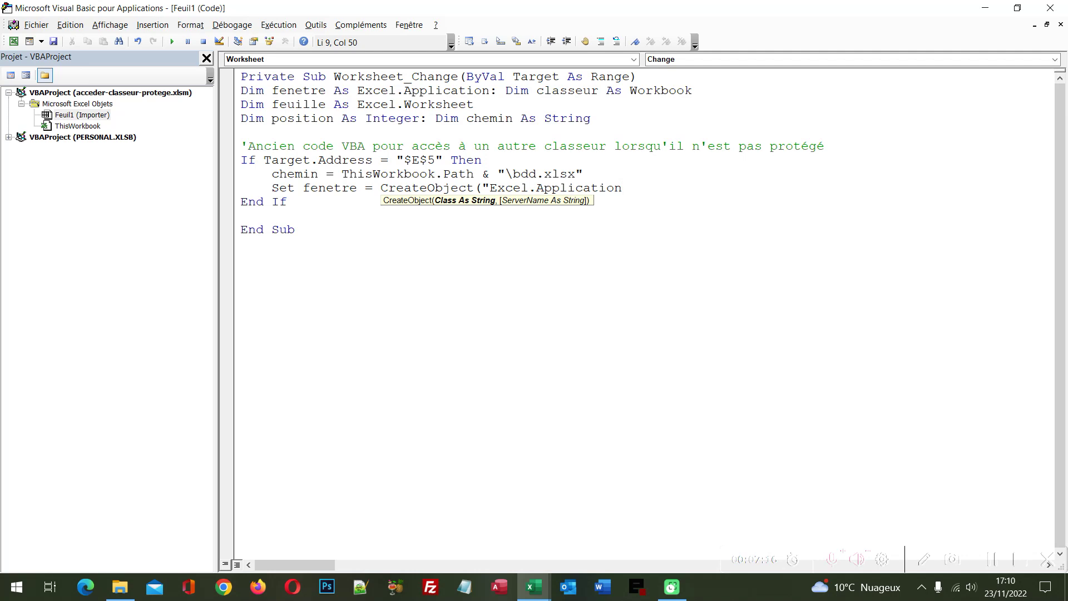
{"action": "type", "text": "\")"}
{"action": "key", "text": "Return"}
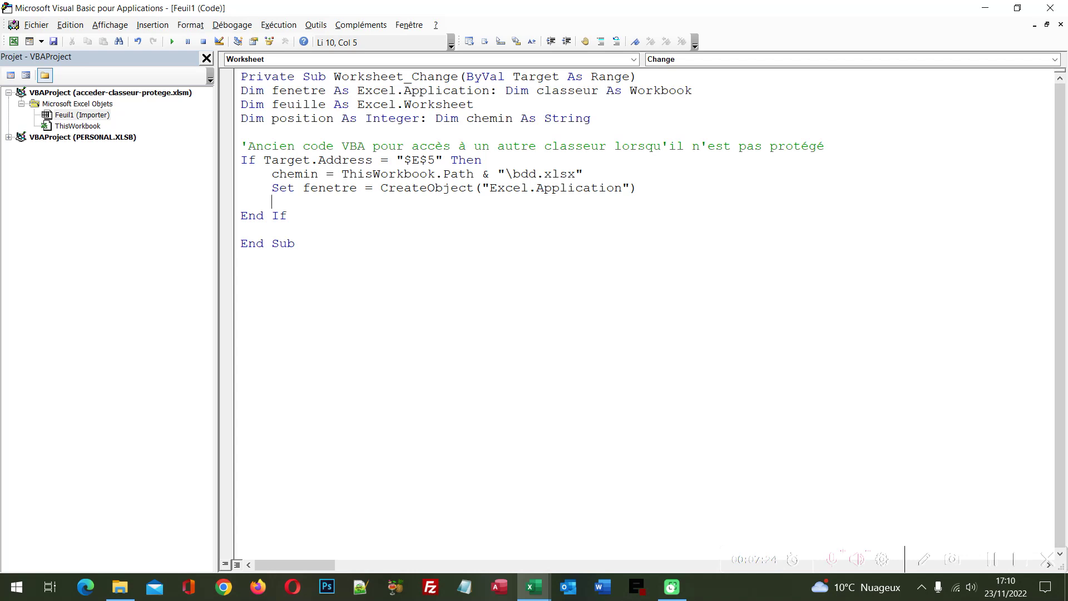
Add Set classeur = fenetre.Workbooks.Open(chemin, , True, , <workbook password>) to open bdd.xlsx read-only
{"action": "type", "text": "S"}
{"action": "type", "text": "et classeu"}
{"action": "type", "text": "r ="}
{"action": "type", "text": "fen"}
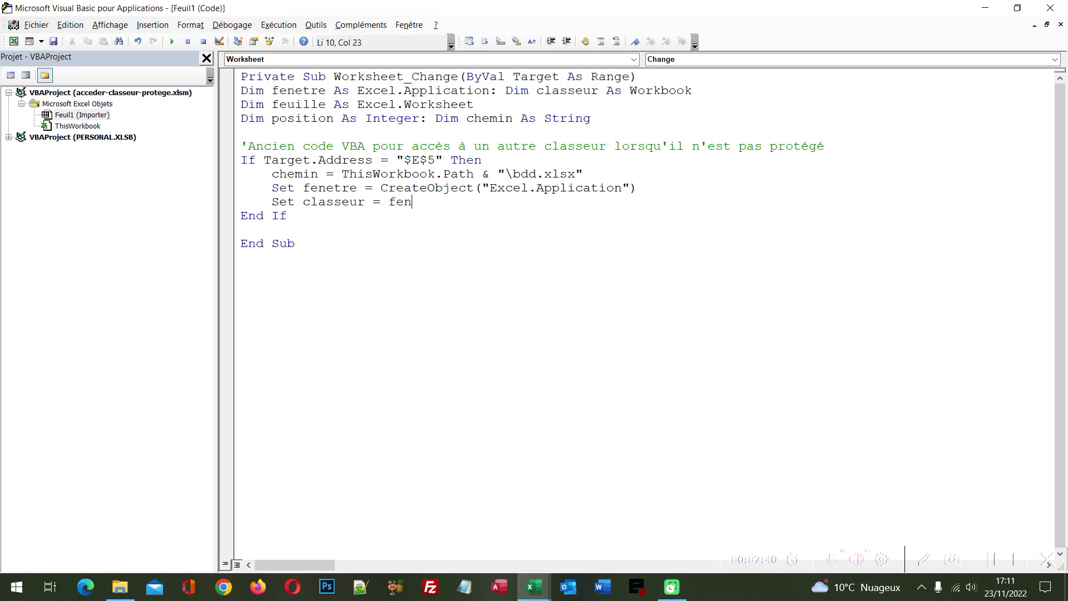
{"action": "type", "text": "etre."}
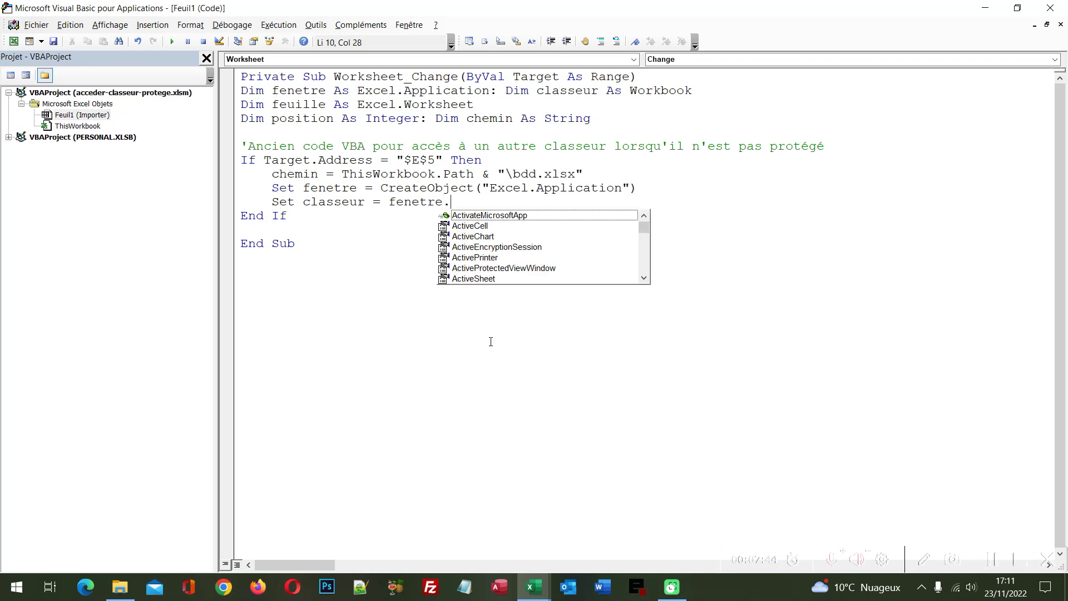
{"action": "type", "text": "work"}
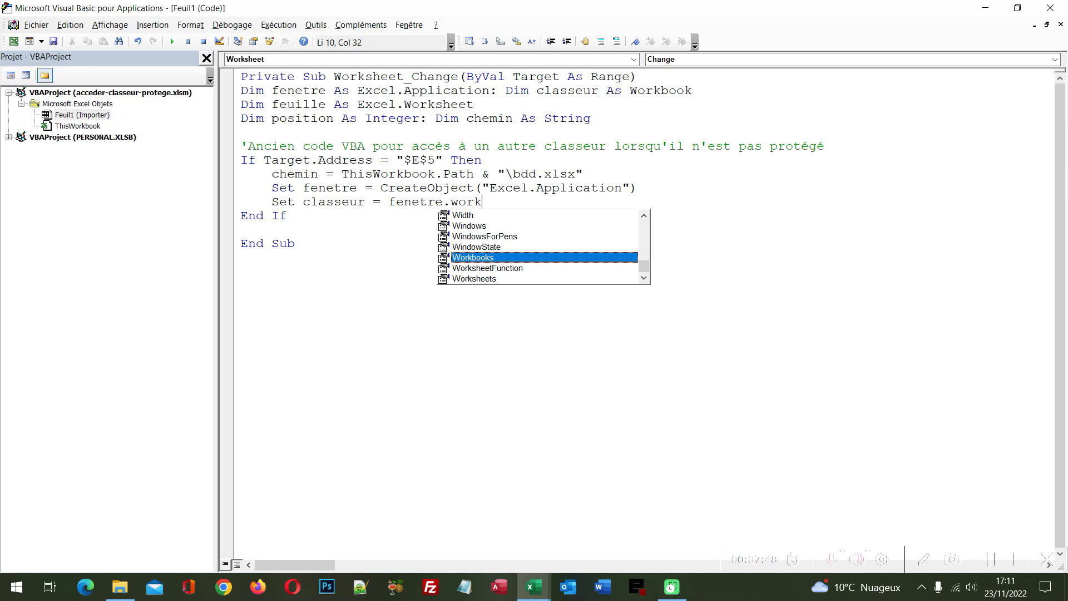
{"action": "key", "text": "Tab"}
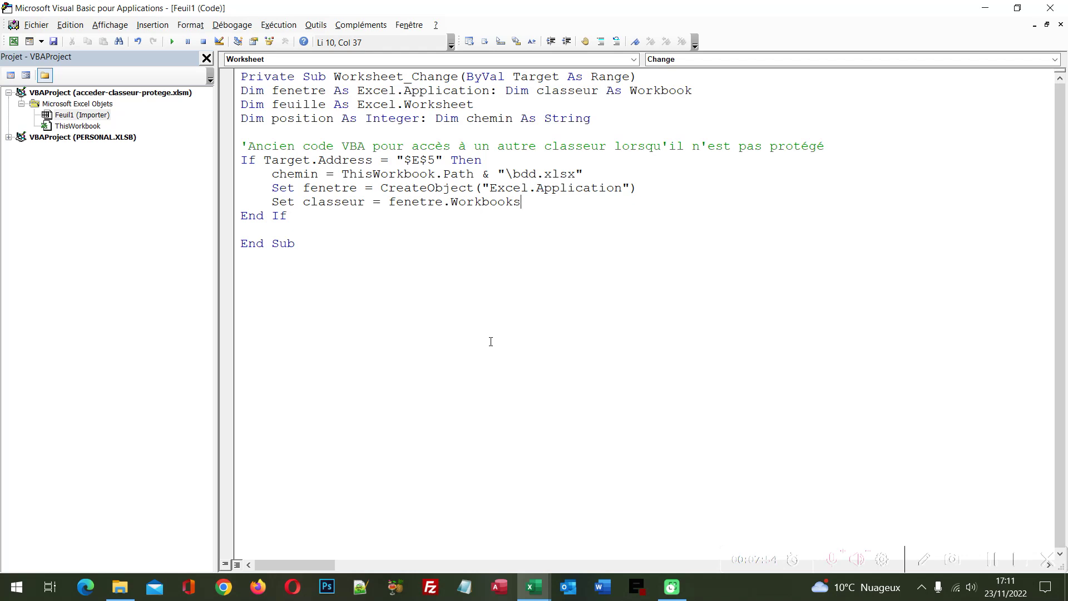
{"action": "type", "text": ".O"}
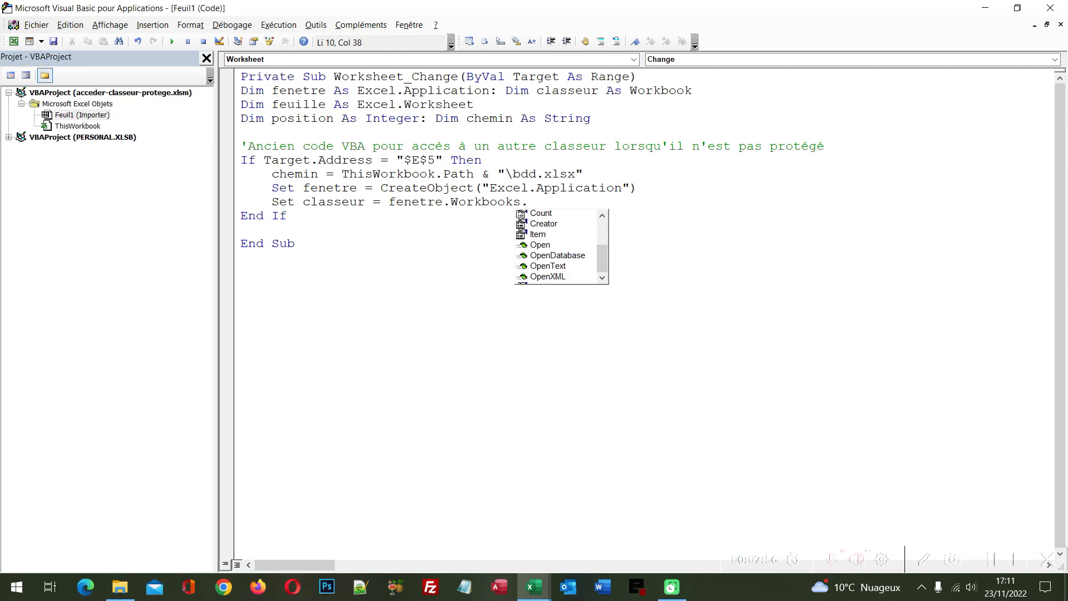
{"action": "type", "text": "pe"}
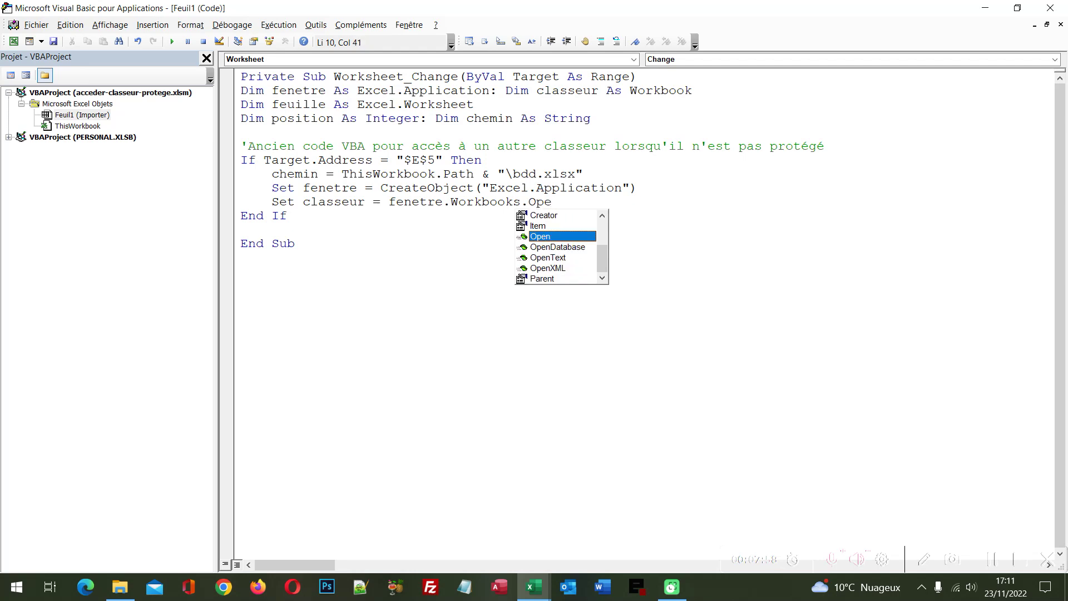
{"action": "type", "text": "n("}
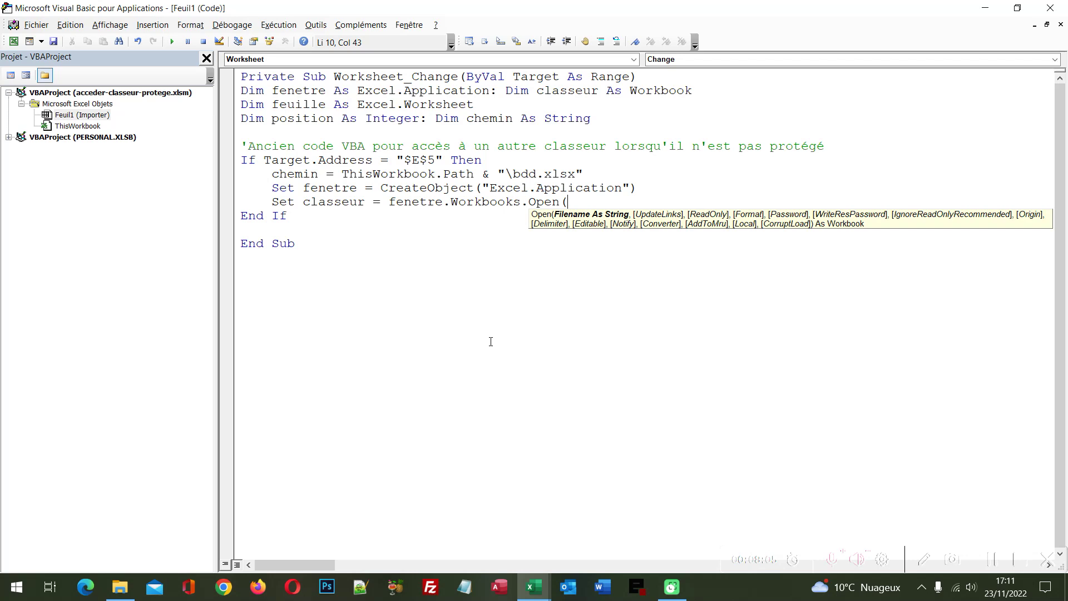
{"action": "type", "text": "chemi"}
{"action": "type", "text": "n"}
{"action": "type", "text": ","}
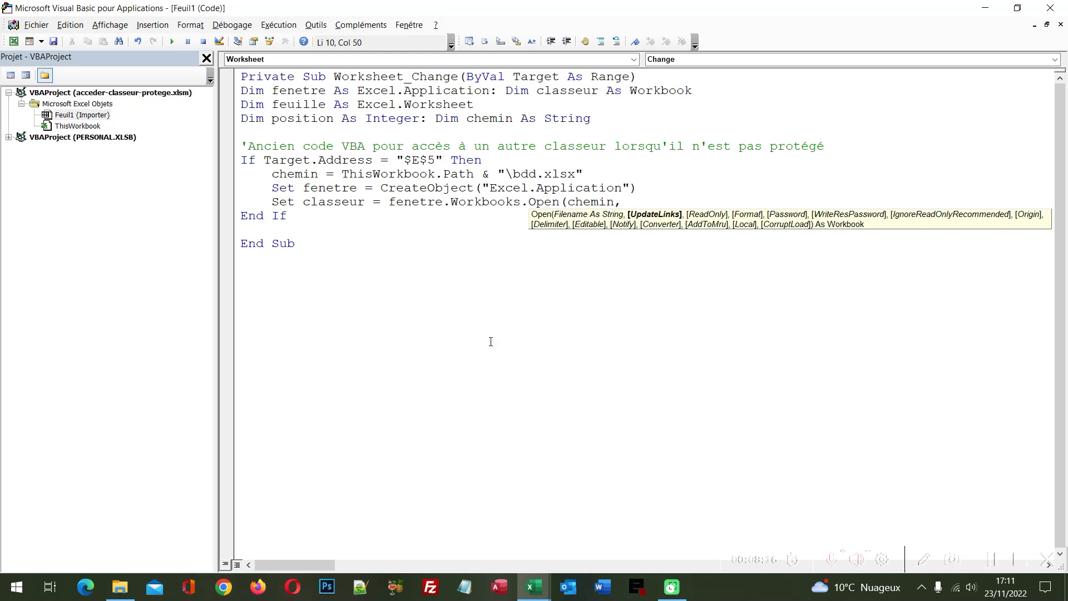
{"action": "type", "text": ","}
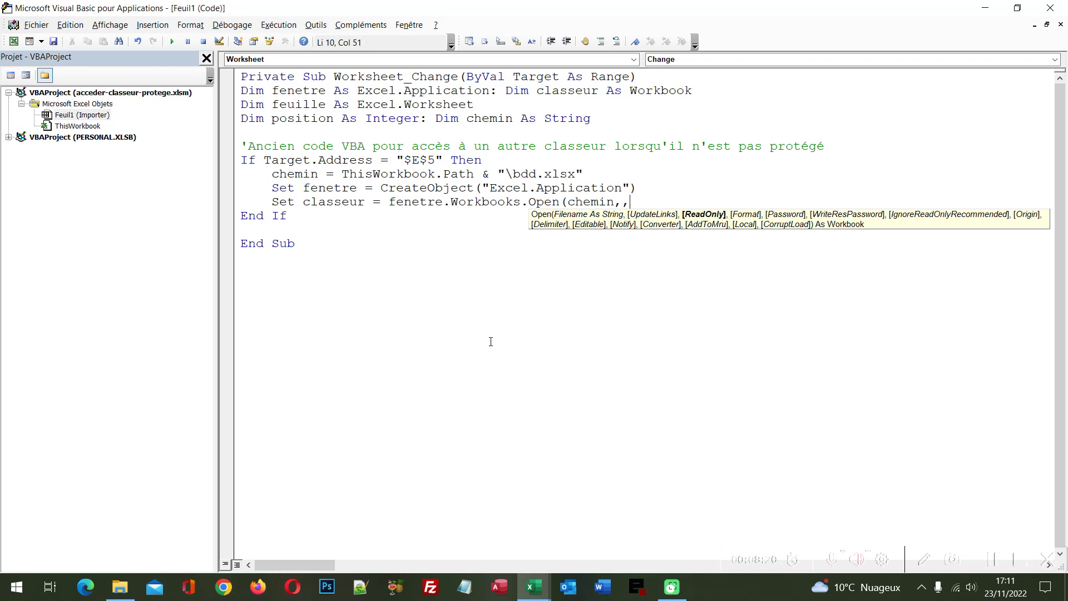
{"action": "type", "text": "tr"}
{"action": "type", "text": "ue"}
{"action": "type", "text": ","}
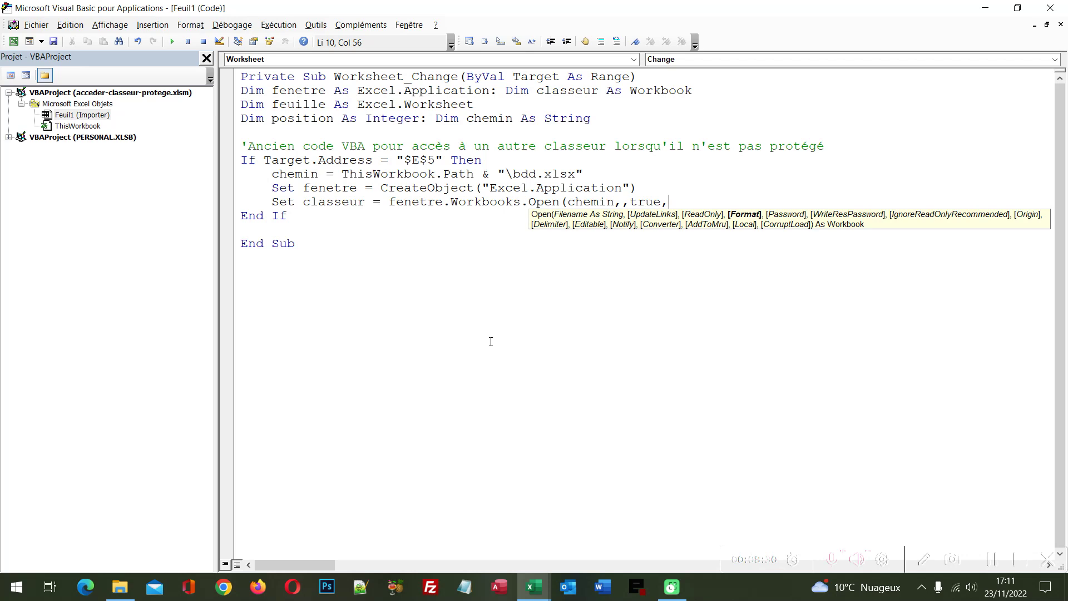
{"action": "type", "text": ","}
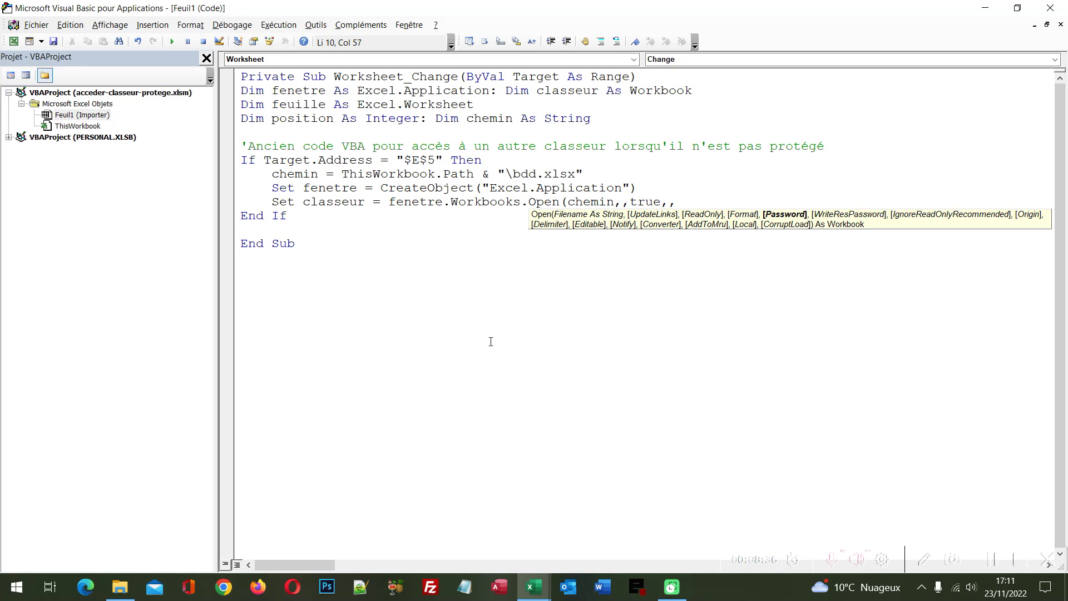
{"action": "type", "text": "\""}
{"action": "type", "text": "\")"}
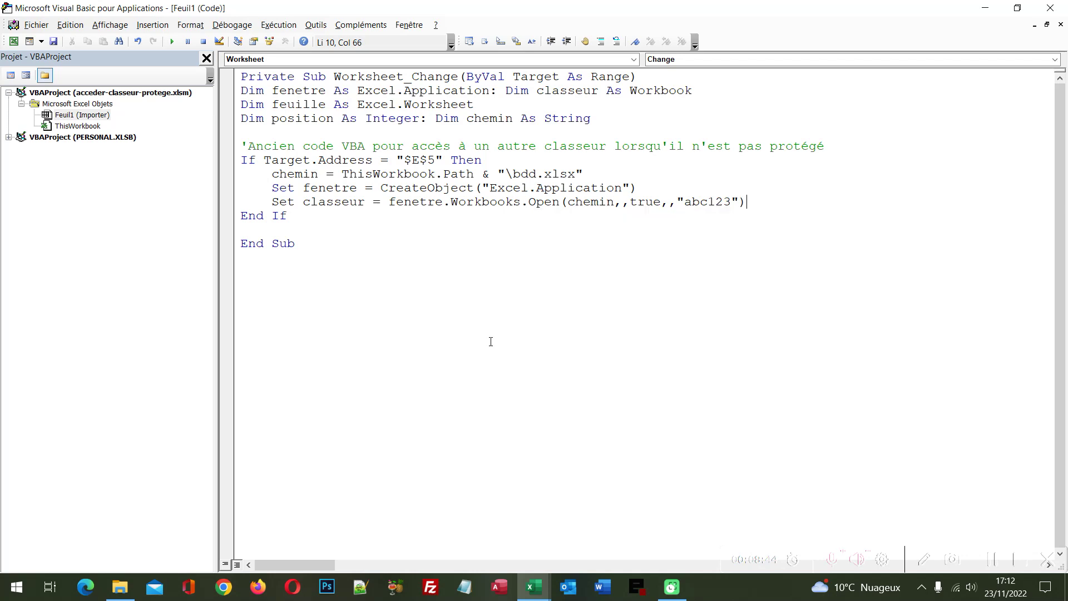
{"action": "key", "text": "Return"}
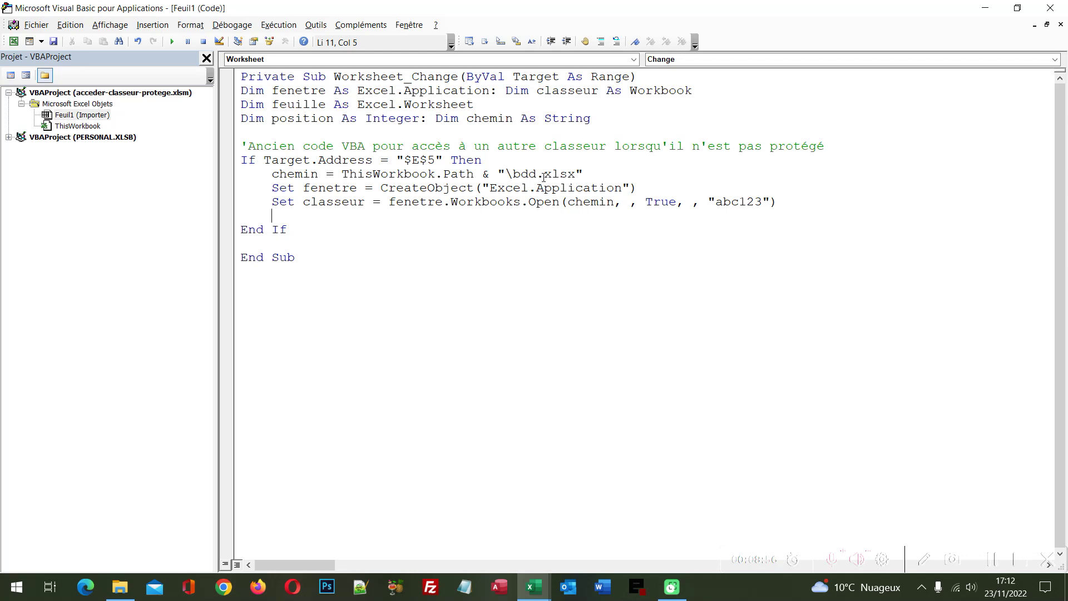
Add the line Set feuille = classeur.Worksheets("Catalogue") and start a new line
{"action": "type", "text": "S"}
{"action": "type", "text": "et feuil"}
{"action": "type", "text": "le ="}
{"action": "type", "text": "classeur"}
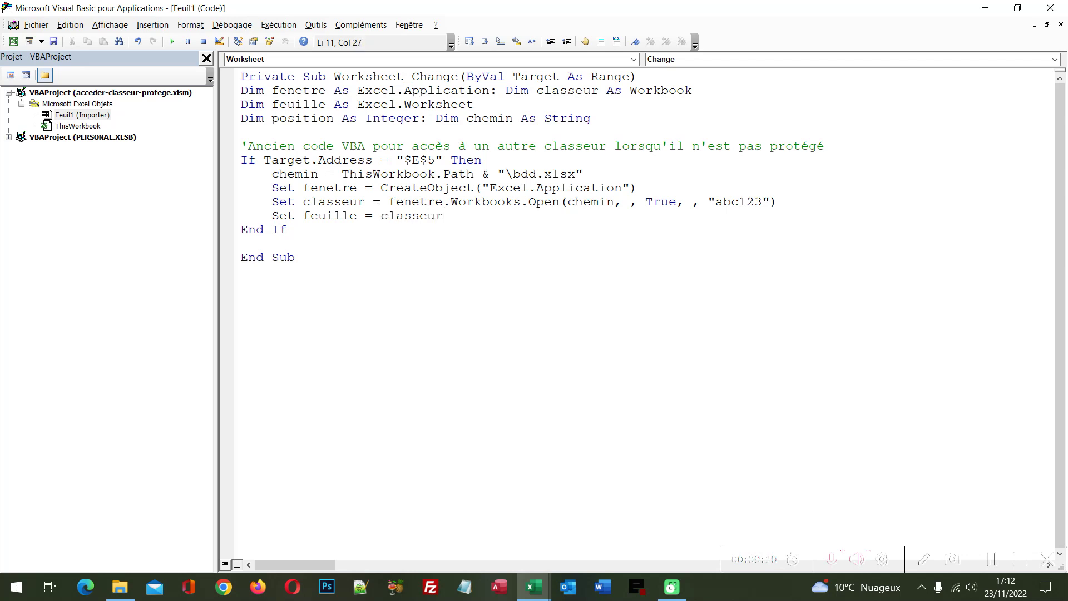
{"action": "type", "text": "."}
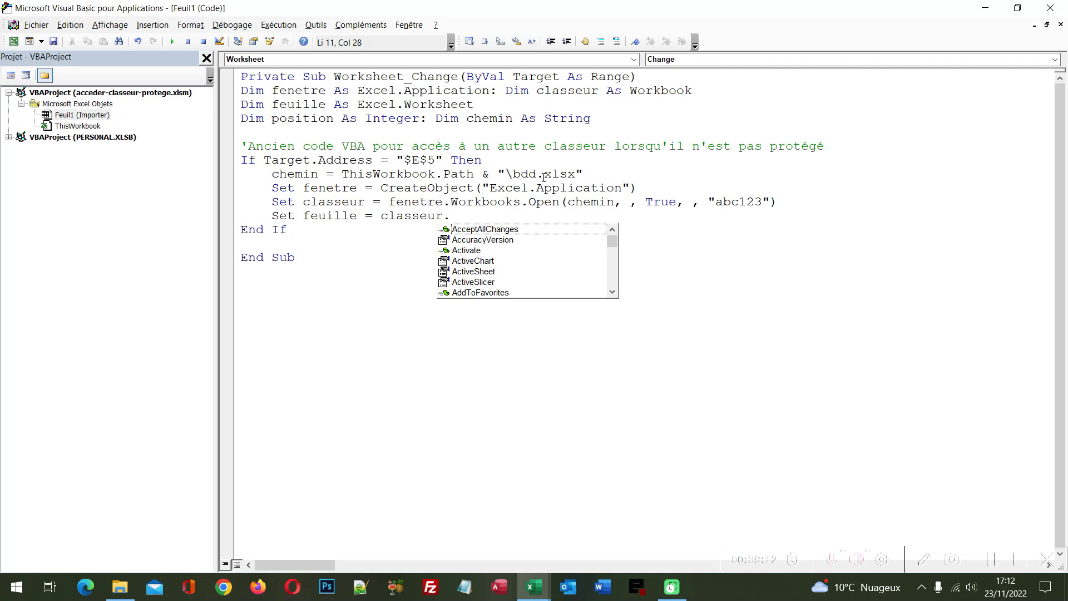
{"action": "type", "text": "works"}
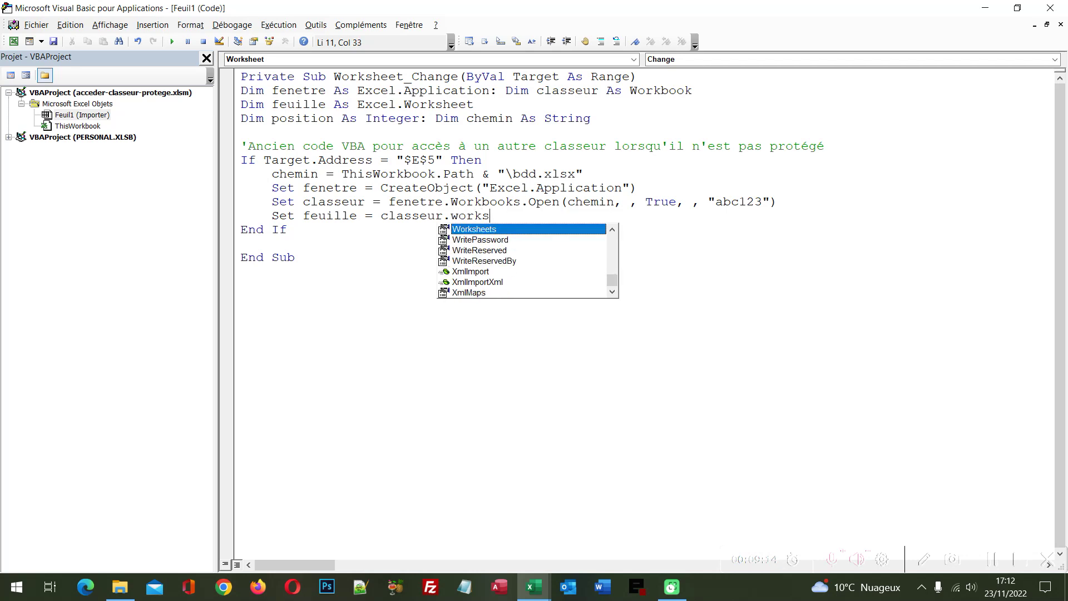
{"action": "type", "text": "h"}
{"action": "key", "text": "Tab"}
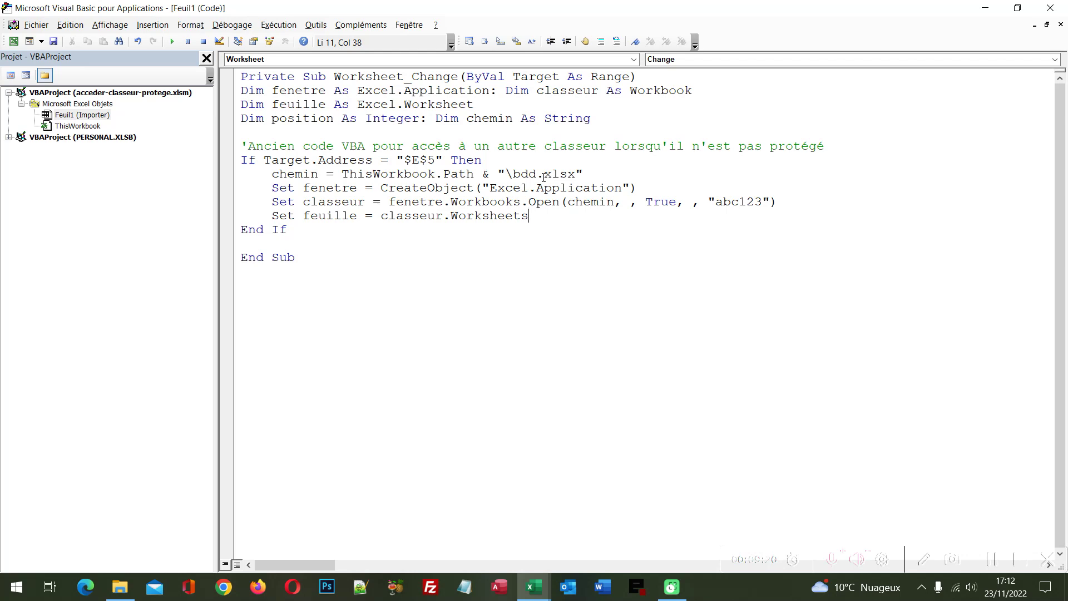
{"action": "type", "text": "("}
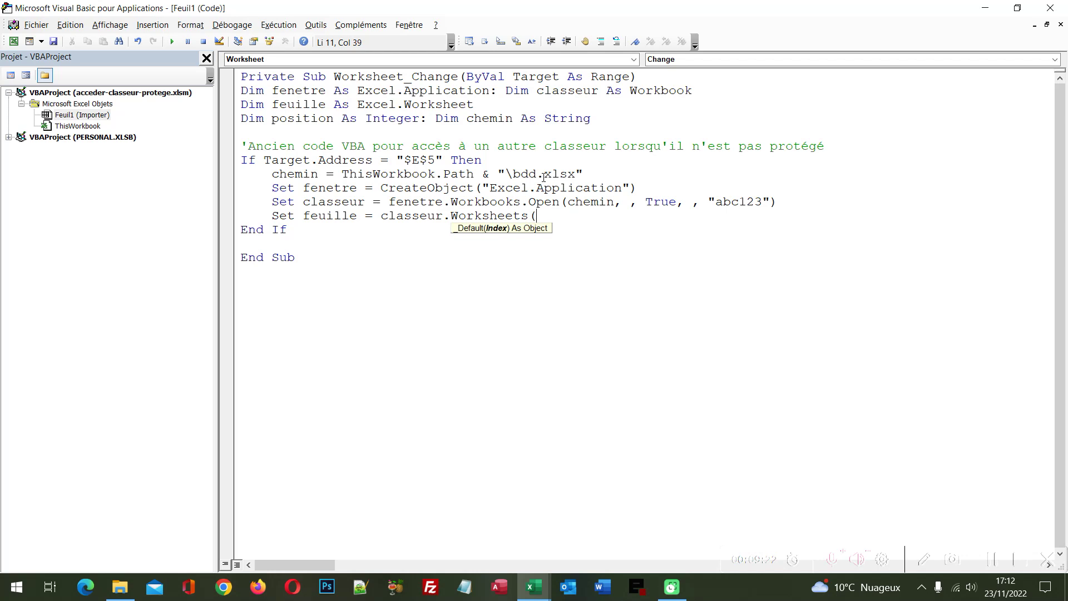
{"action": "type", "text": "\"C"}
{"action": "type", "text": "atalogue"}
{"action": "type", "text": "\")"}
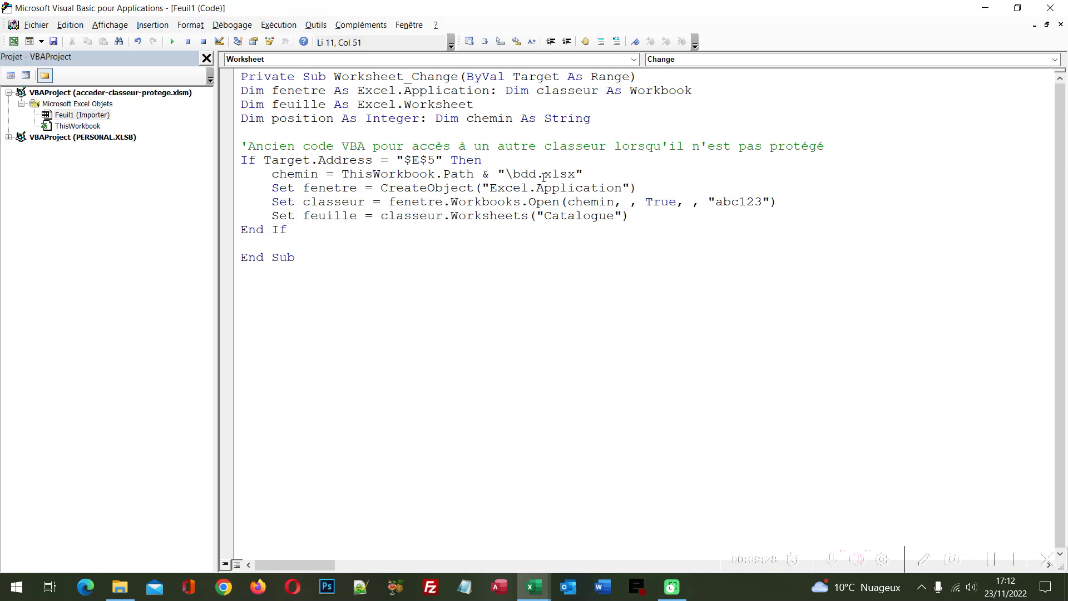
{"action": "key", "text": "Return"}
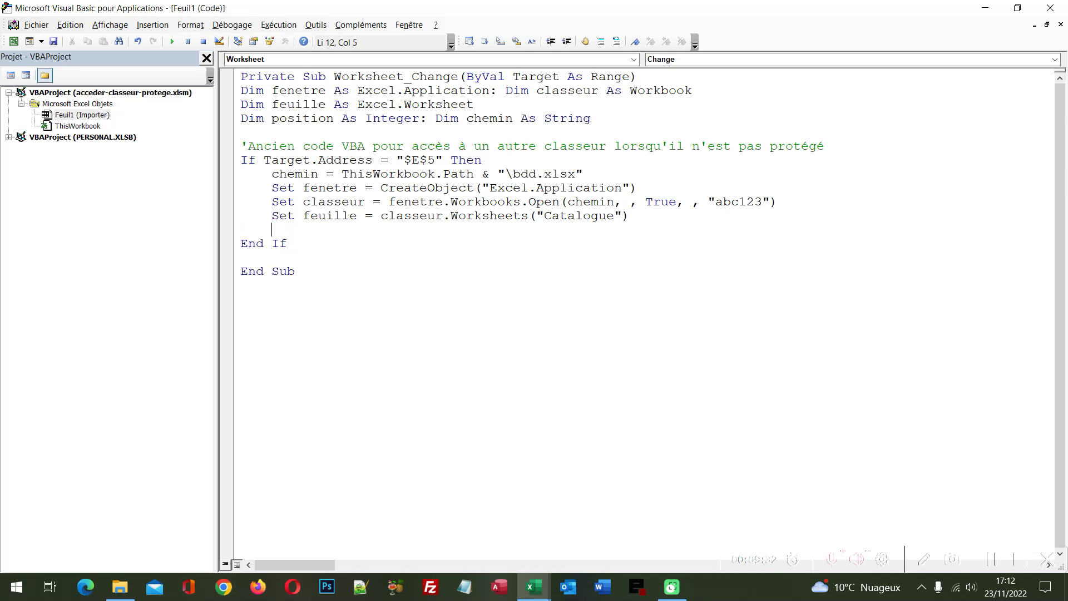
Add the line fenetre.Visible = False, followed by two blank lines before End If
{"action": "type", "text": "fenetr"}
{"action": "type", "text": "e.visi"}
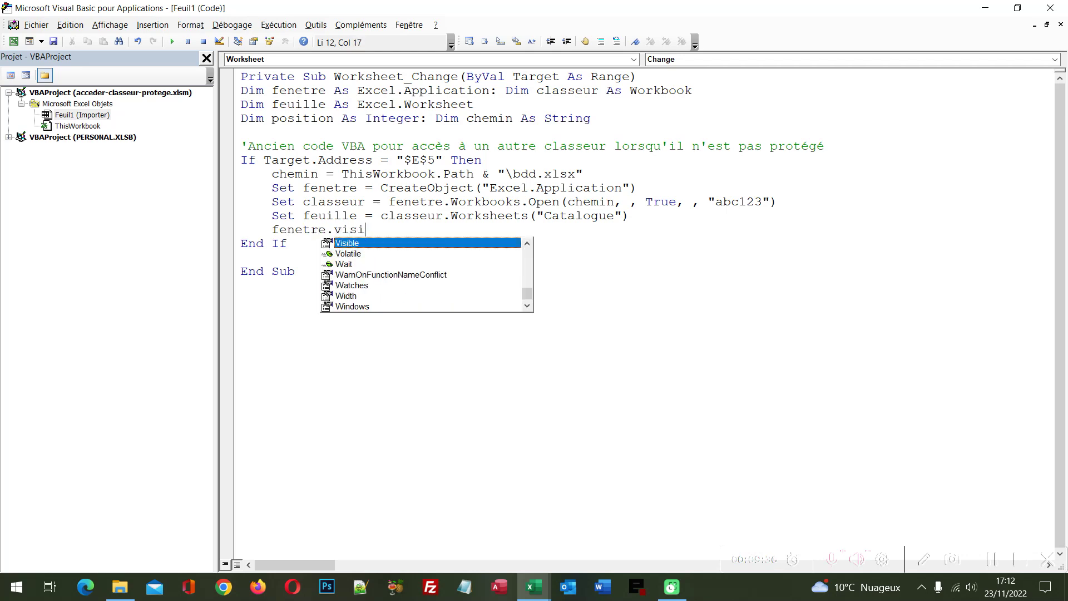
{"action": "key", "text": "Tab"}
{"action": "type", "text": "= "}
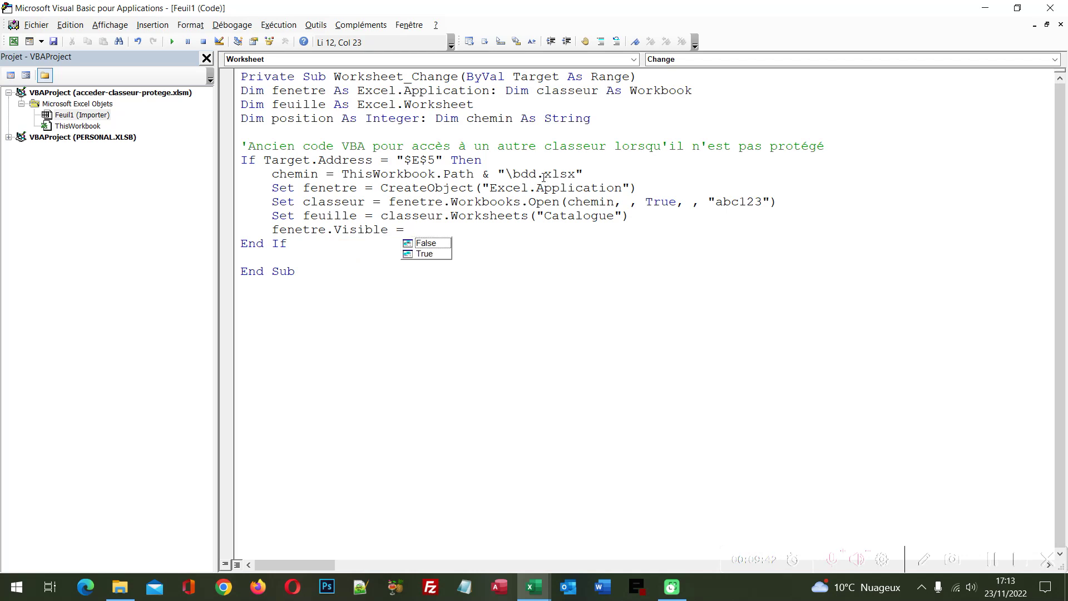
{"action": "type", "text": "Fal"}
{"action": "key", "text": "Tab"}
{"action": "key", "text": "Return"}
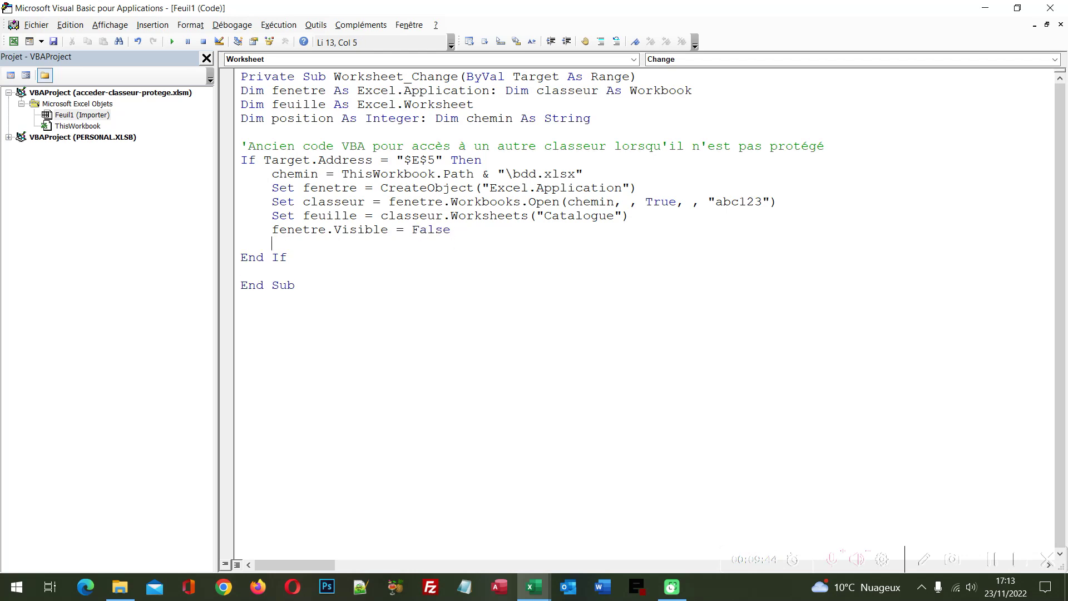
{"action": "key", "text": "Return"}
{"action": "key", "text": "Return"}
{"action": "key", "text": "Up"}
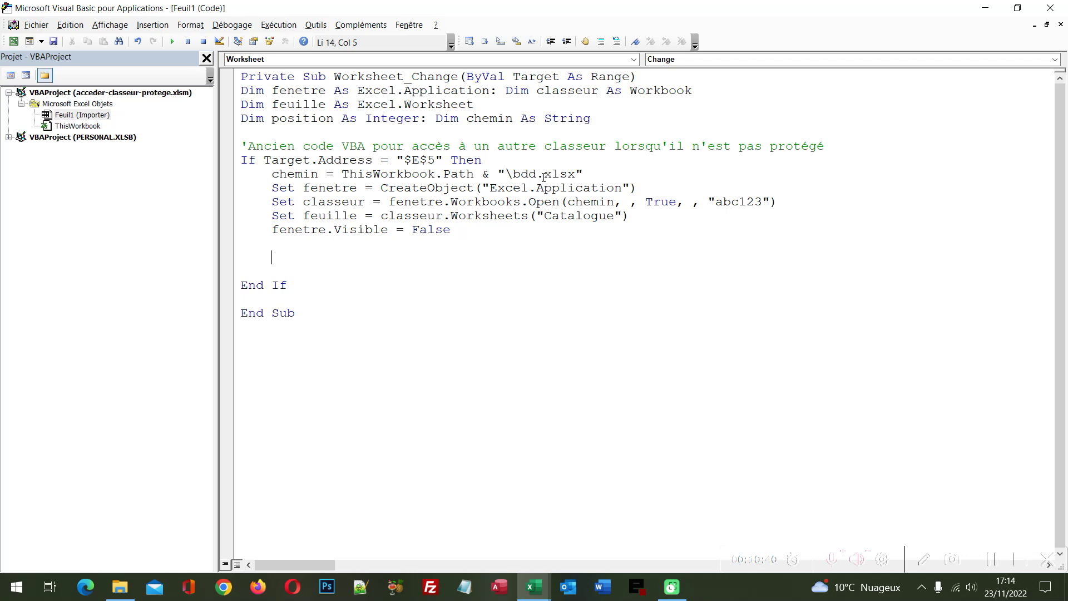
Write position = classeur.Application.Match([E5].Value, feuille.[produit_ref], 0)+3 on the new line
{"action": "type", "text": "positio"}
{"action": "type", "text": "n = "}
{"action": "type", "text": "classeur"}
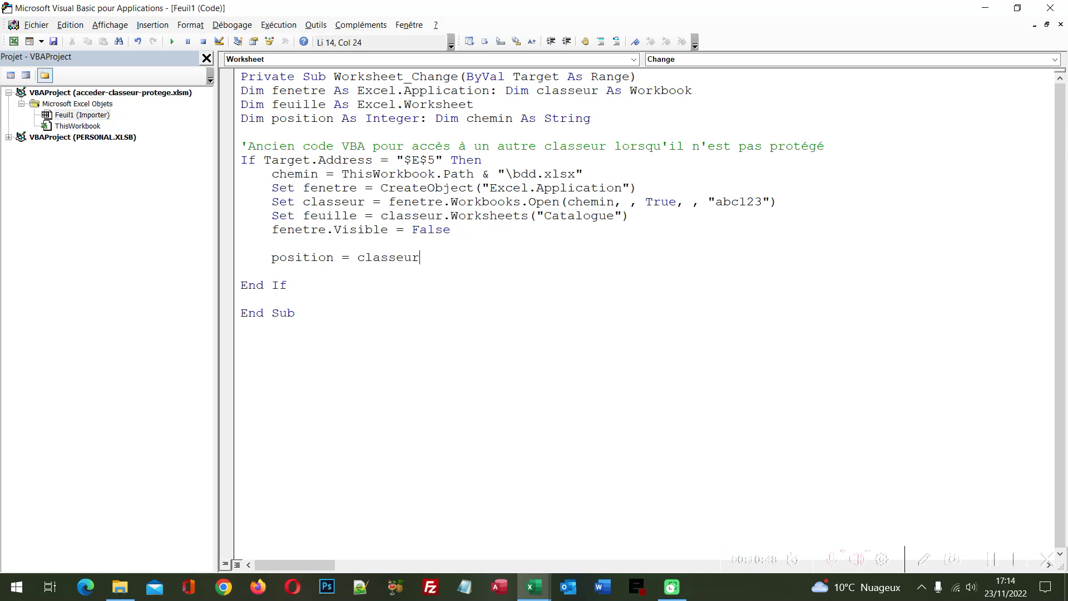
{"action": "type", "text": "."}
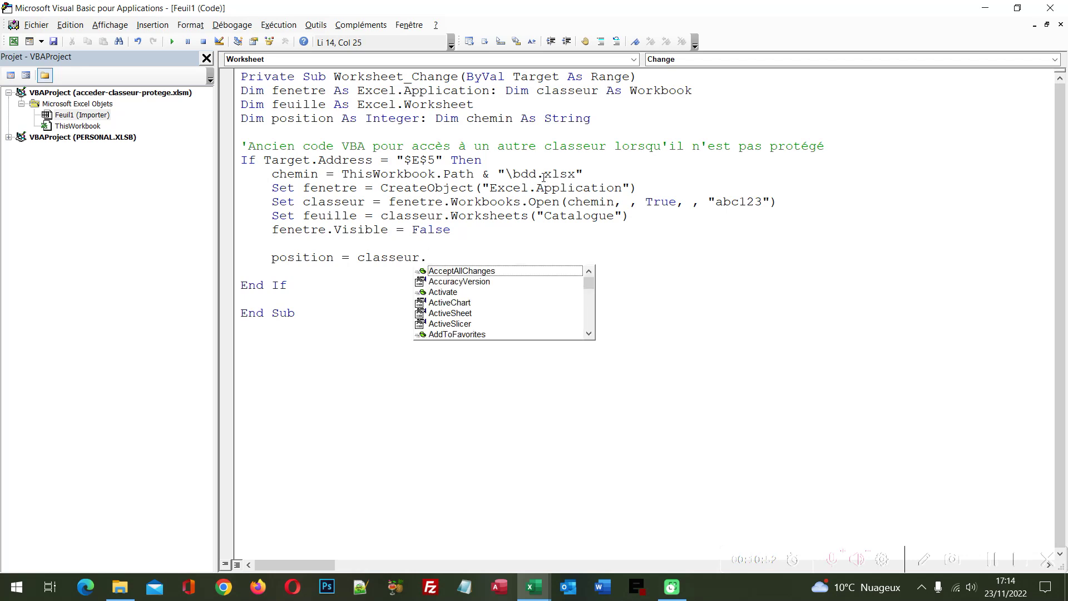
{"action": "type", "text": "Applicatio"}
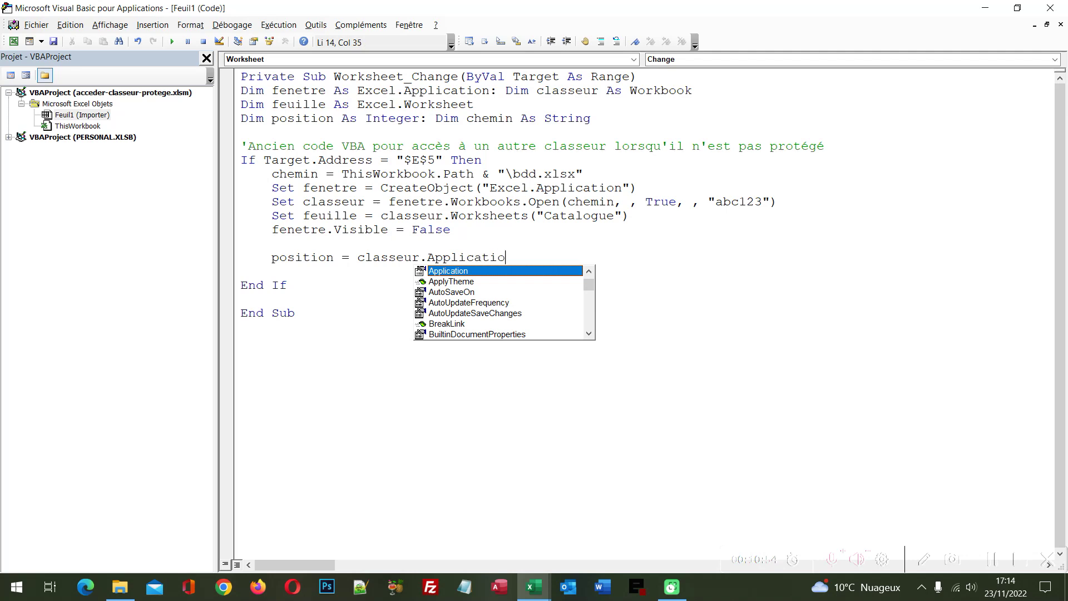
{"action": "type", "text": "n."}
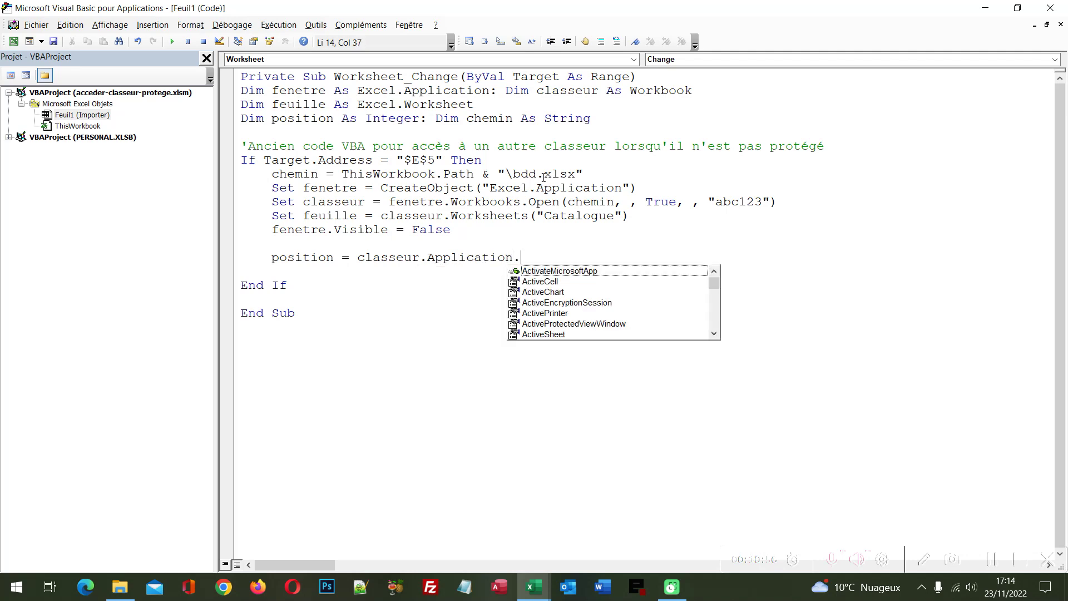
{"action": "type", "text": "Ma"}
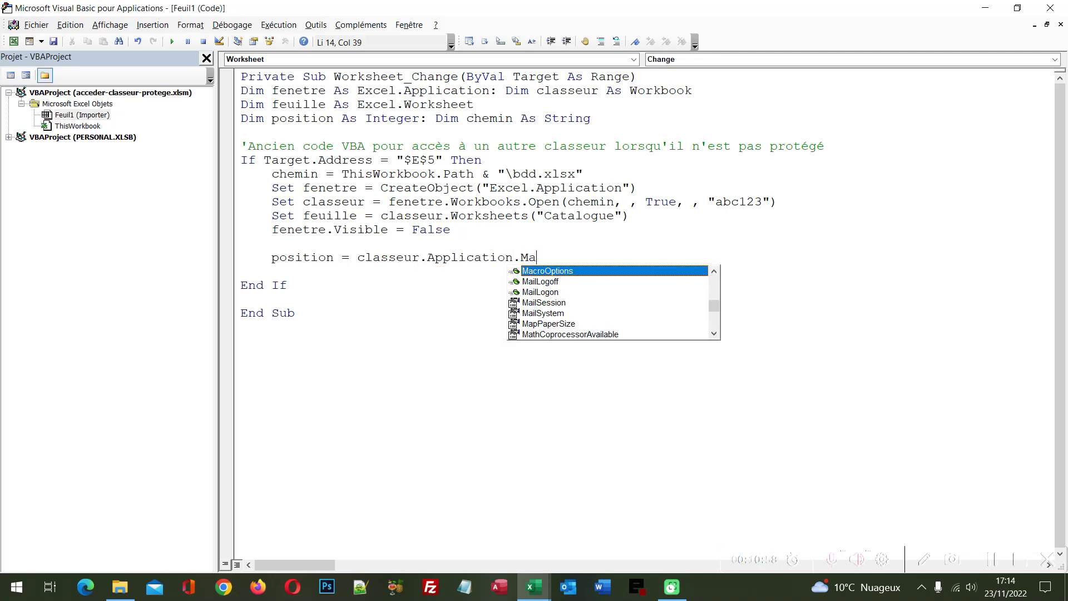
{"action": "type", "text": "tch"}
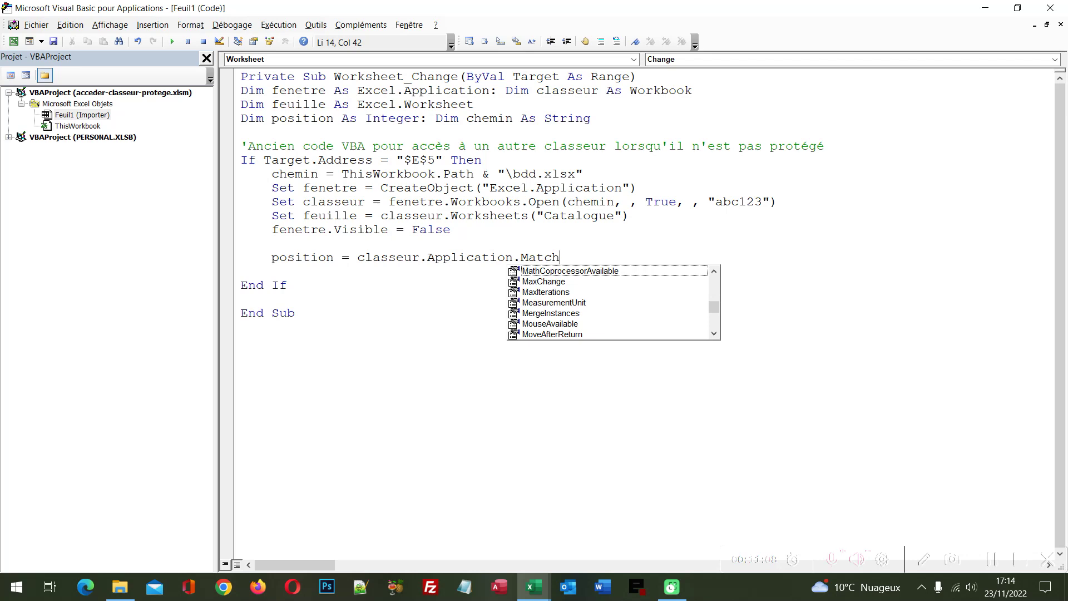
{"action": "type", "text": "("}
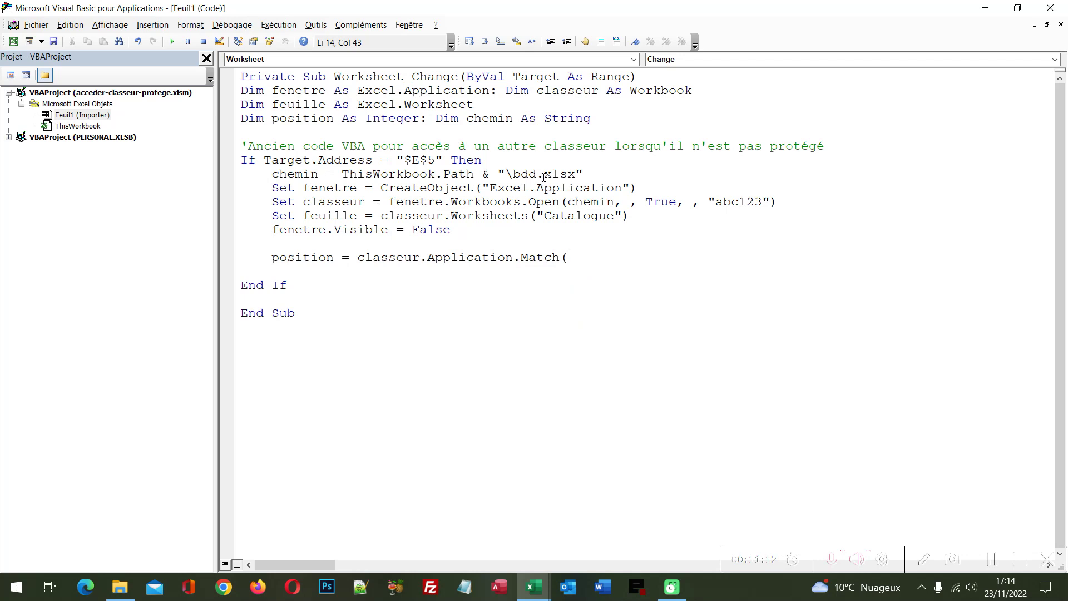
{"action": "type", "text": "["}
{"action": "type", "text": "E5"}
{"action": "type", "text": "]"}
{"action": "type", "text": "."}
{"action": "type", "text": "Value"}
{"action": "type", "text": ","}
{"action": "type", "text": "feuille"}
{"action": "type", "text": ".["}
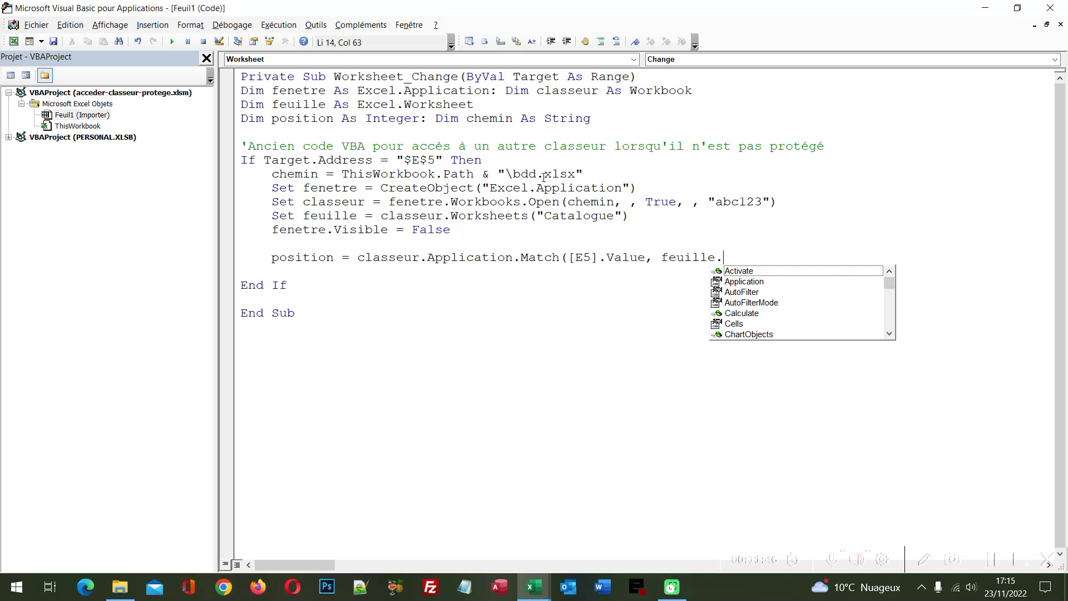
{"action": "type", "text": "prod"}
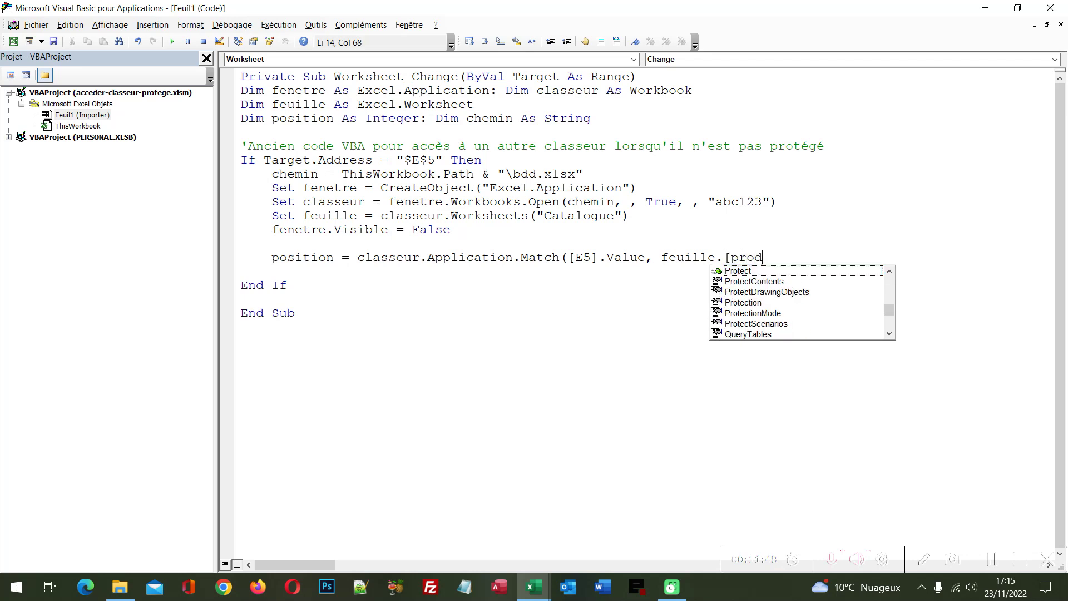
{"action": "type", "text": "uit_r"}
{"action": "type", "text": "ef]"}
{"action": "type", "text": ","}
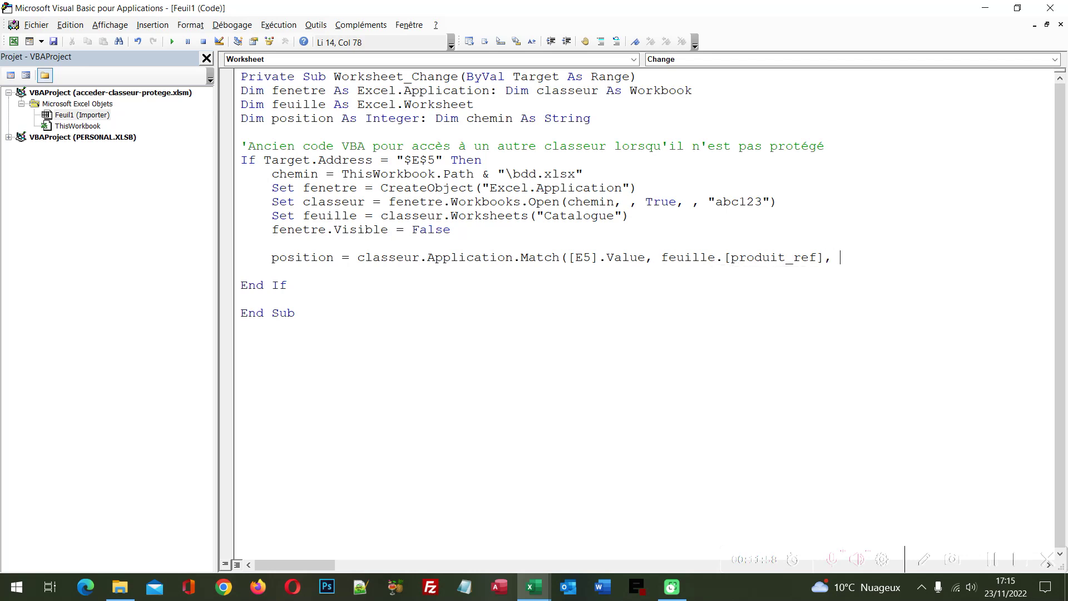
{"action": "type", "text": " 0"}
{"action": "type", "text": ")"}
{"action": "type", "text": "+"}
{"action": "type", "text": "3"}
{"action": "key", "text": "Return"}
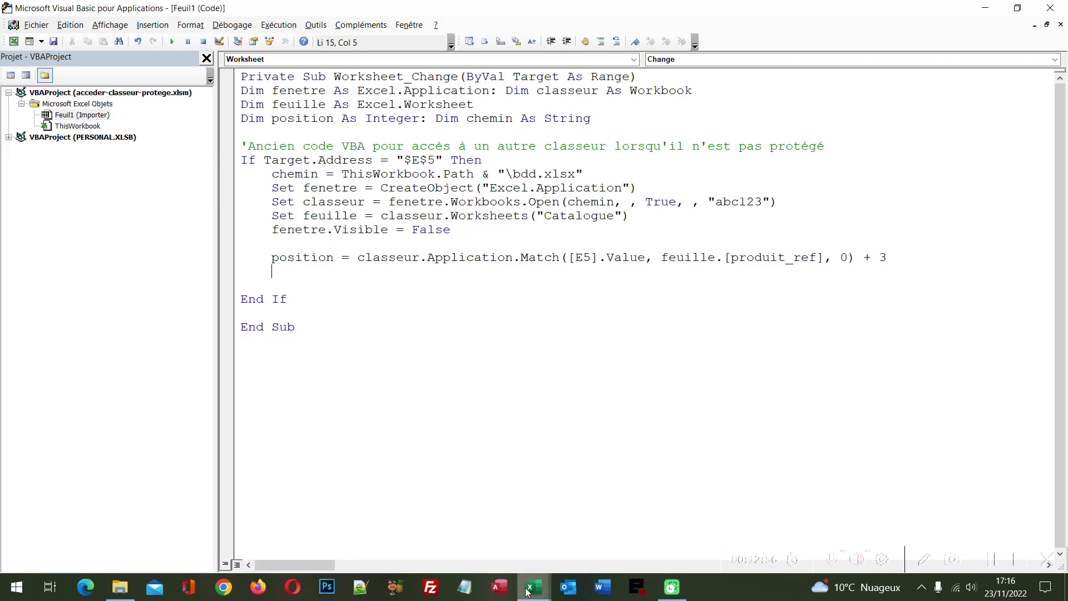
{"action": "mouse_move", "coordinate": [531, 587]}
{"action": "left_click", "coordinate": [488, 522]}
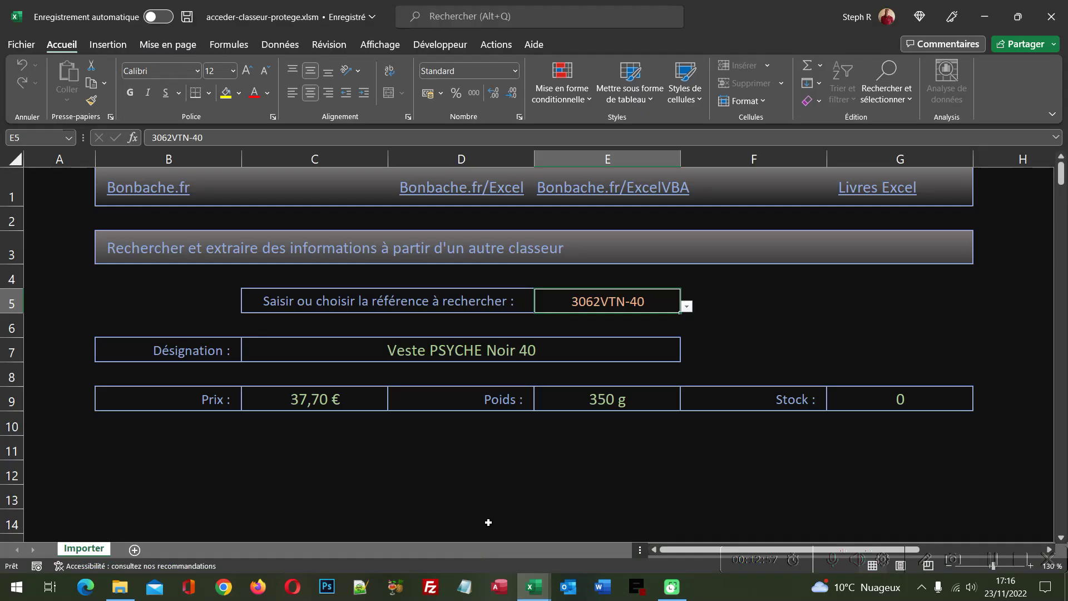
{"action": "left_click", "coordinate": [528, 354]}
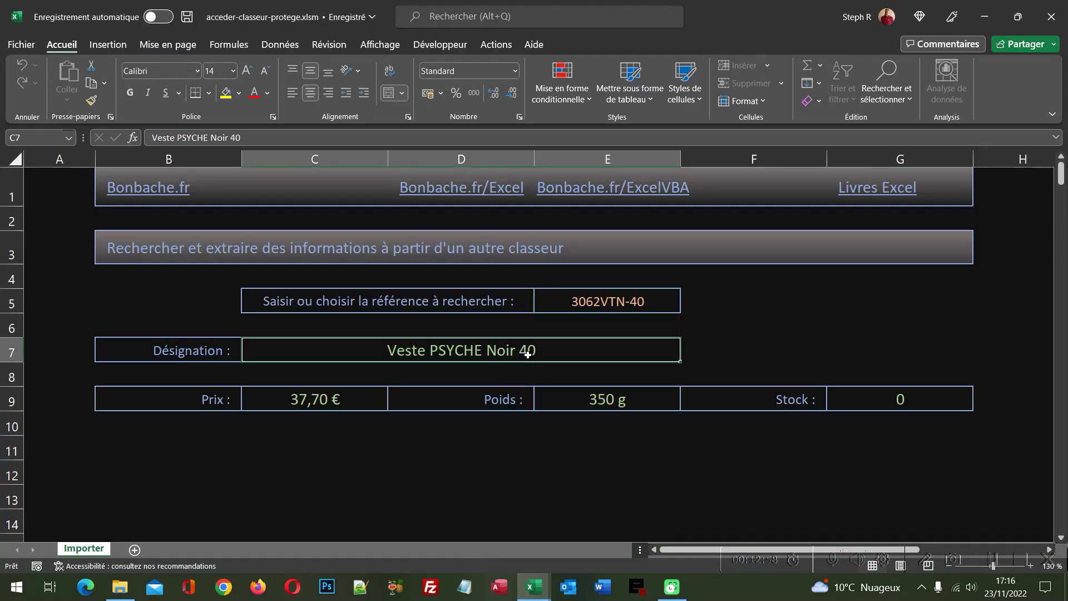
{"action": "left_click", "coordinate": [355, 402]}
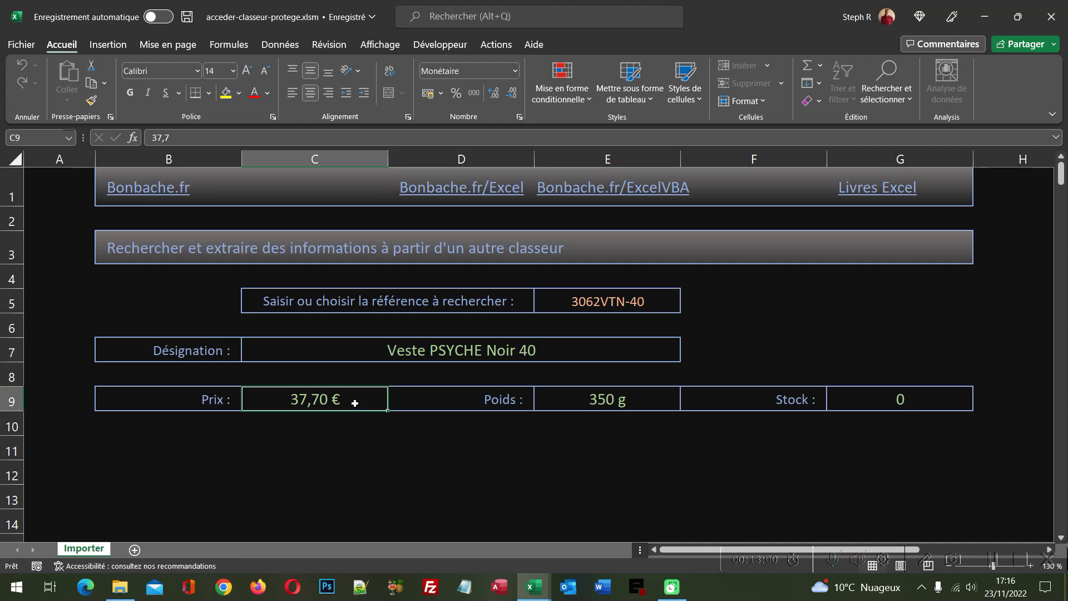
{"action": "left_click", "coordinate": [605, 401]}
{"action": "left_click", "coordinate": [887, 400]}
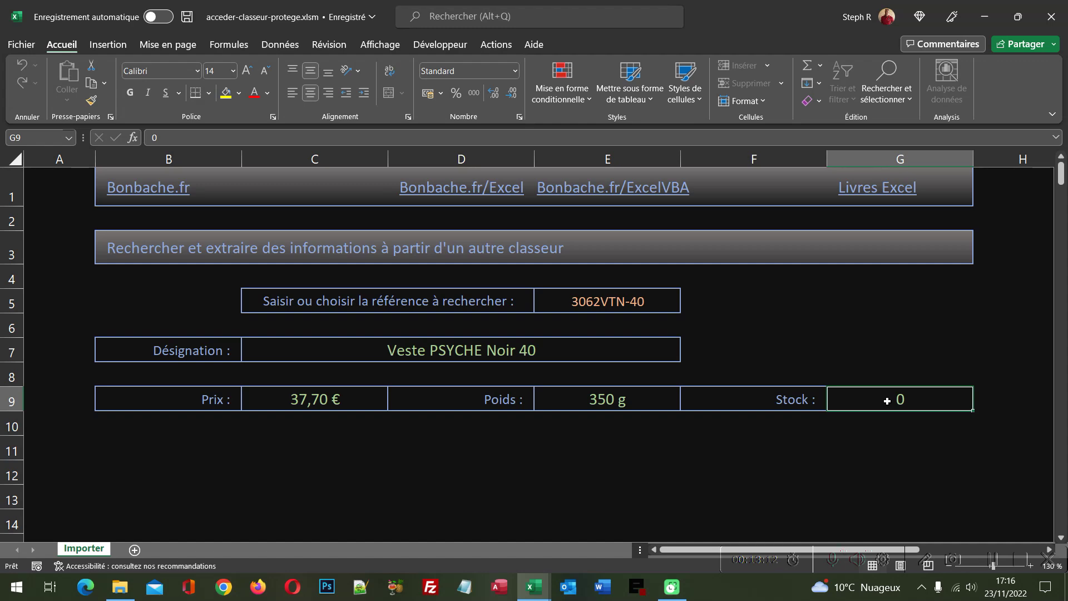
{"action": "mouse_move", "coordinate": [532, 586]}
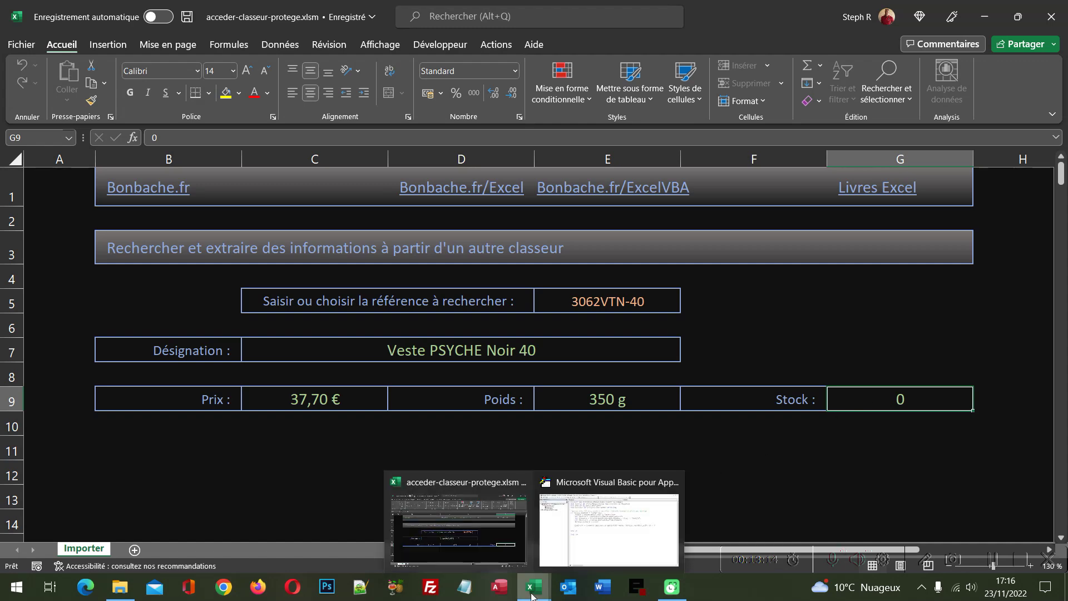
{"action": "left_click", "coordinate": [578, 539]}
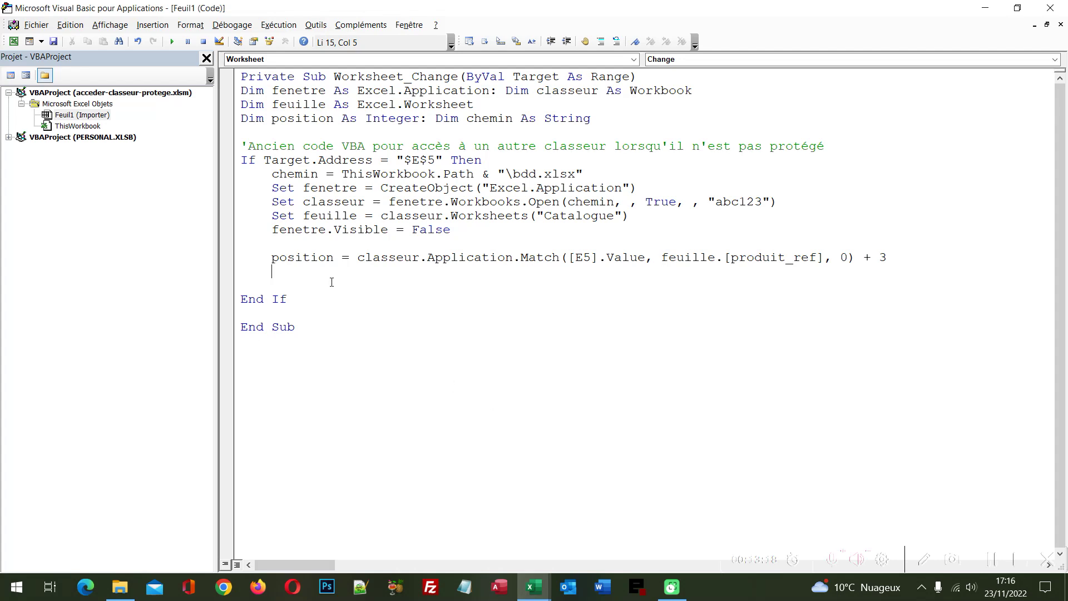
Add a new line [C7].Value = feuille.Cells(position, 3).Value
{"action": "key", "text": "Return"}
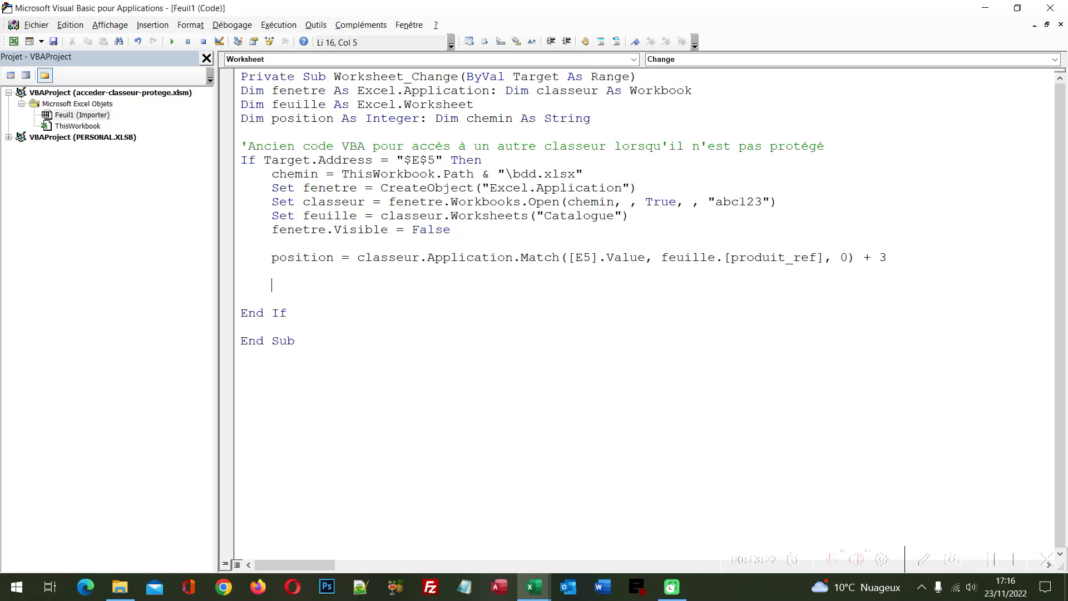
{"action": "type", "text": "[C"}
{"action": "type", "text": "7"}
{"action": "type", "text": "].Va"}
{"action": "type", "text": "lue ="}
{"action": "type", "text": "feui"}
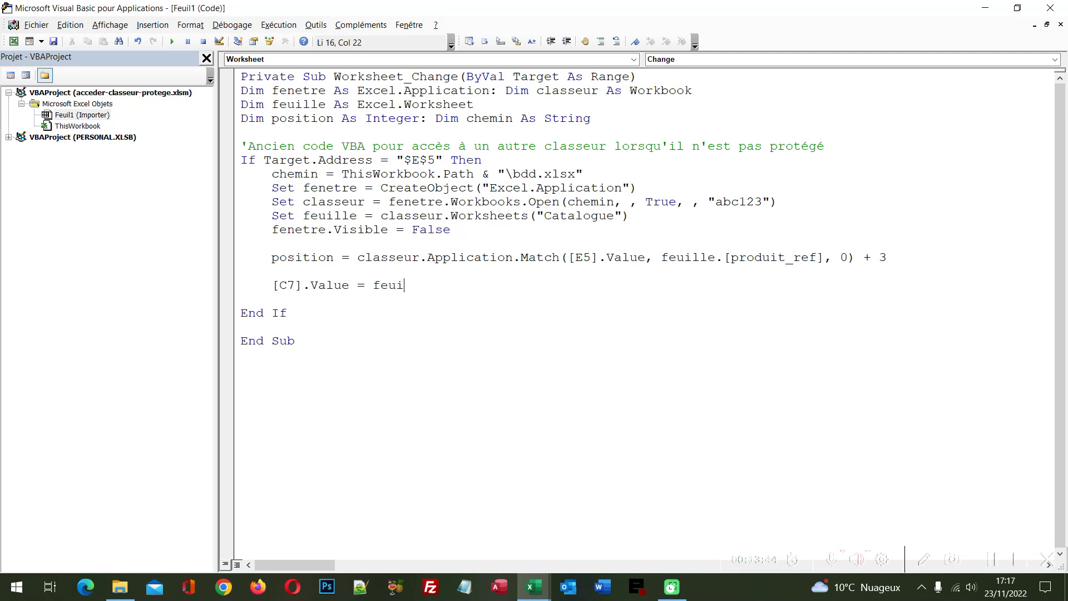
{"action": "type", "text": "lle."}
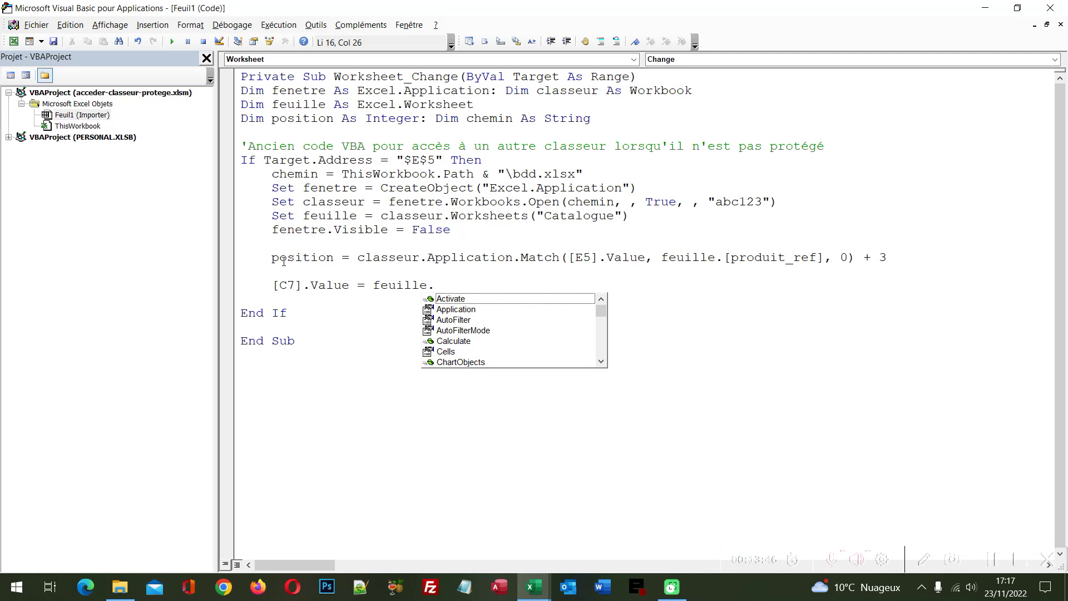
{"action": "type", "text": "Cell"}
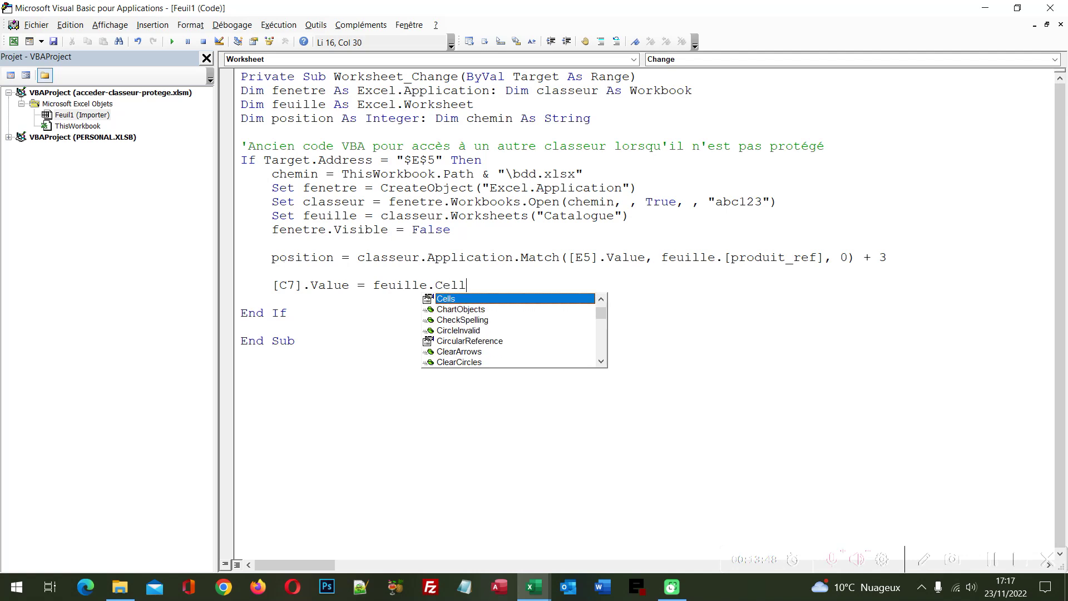
{"action": "type", "text": "s"}
{"action": "type", "text": "("}
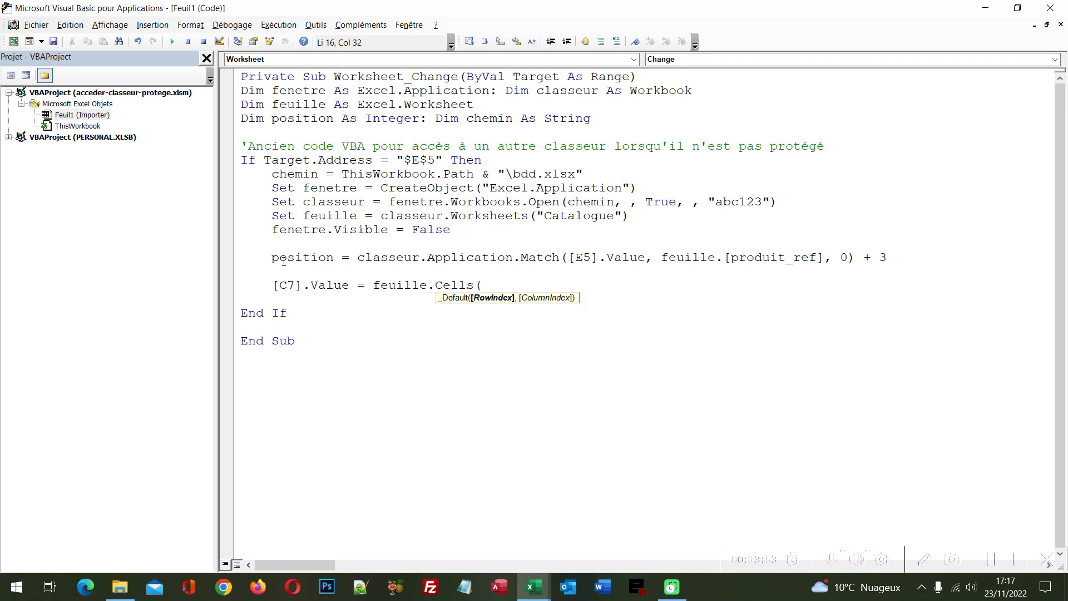
{"action": "type", "text": "position"}
{"action": "type", "text": ", "}
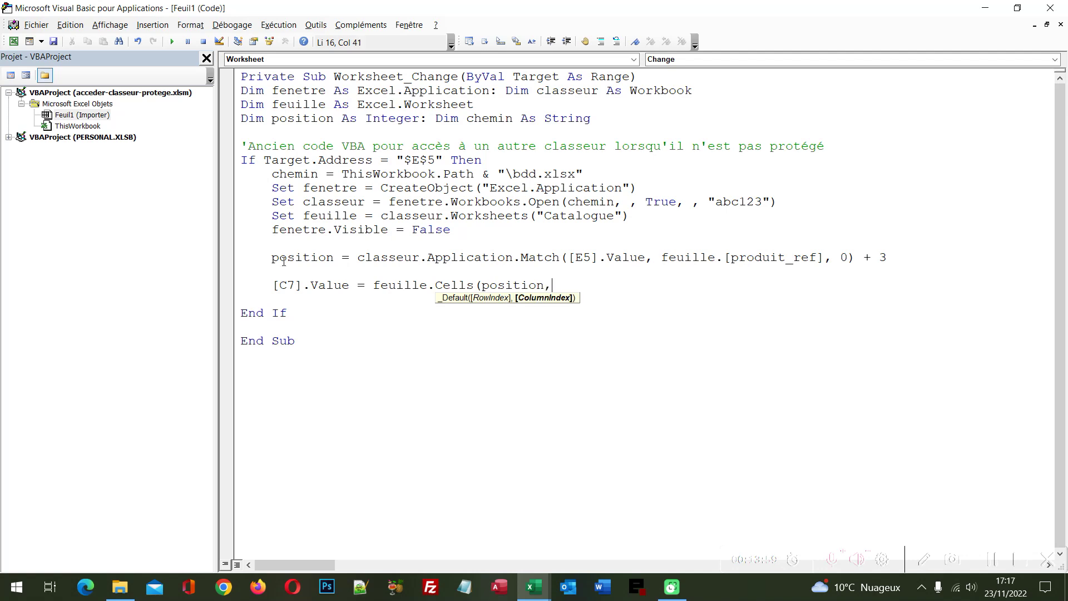
{"action": "type", "text": "3"}
{"action": "type", "text": ")"}
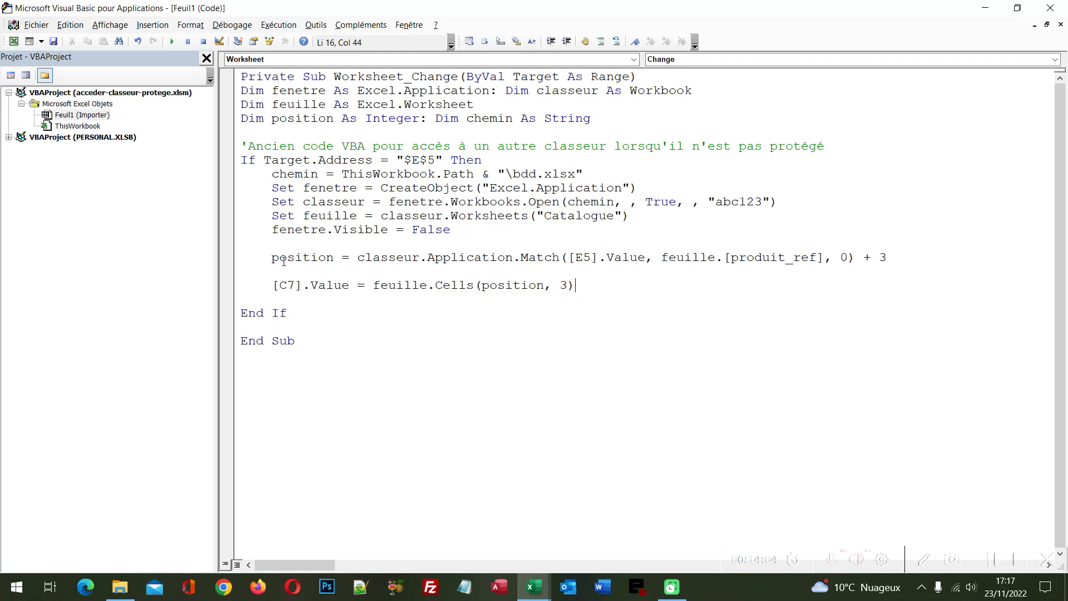
{"action": "type", "text": ".Value"}
Paste three copies of the C7 assignment line below it
{"action": "key", "text": "shift+Home"}
{"action": "key", "text": "ctrl+c"}
{"action": "key", "text": "End"}
{"action": "key", "text": "Return"}
{"action": "key", "text": "ctrl+v"}
{"action": "key", "text": "Return"}
{"action": "key", "text": "ctrl+v"}
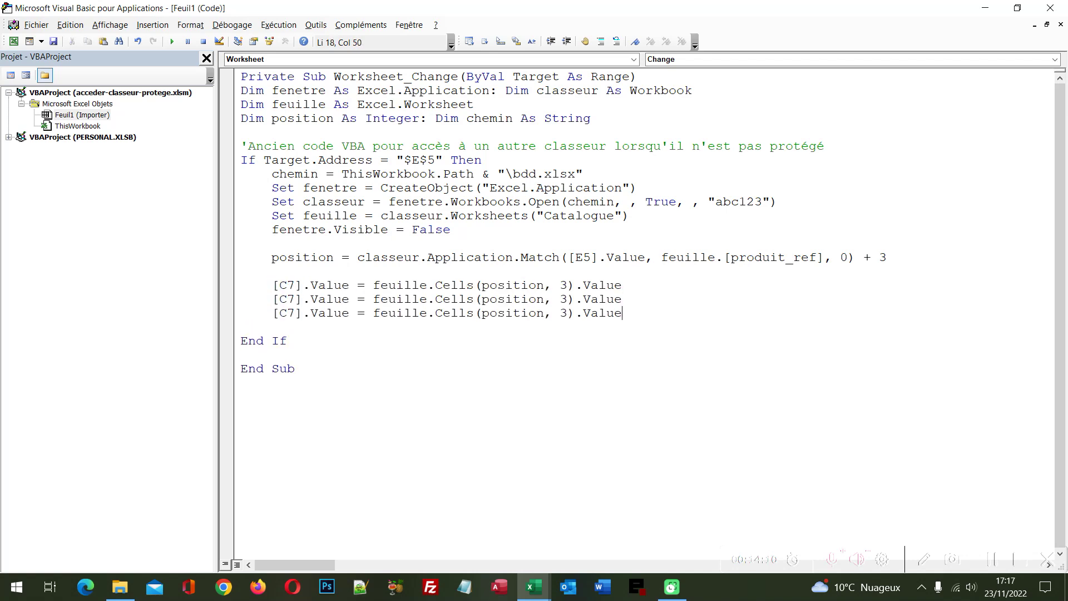
{"action": "key", "text": "Return"}
{"action": "key", "text": "ctrl+v"}
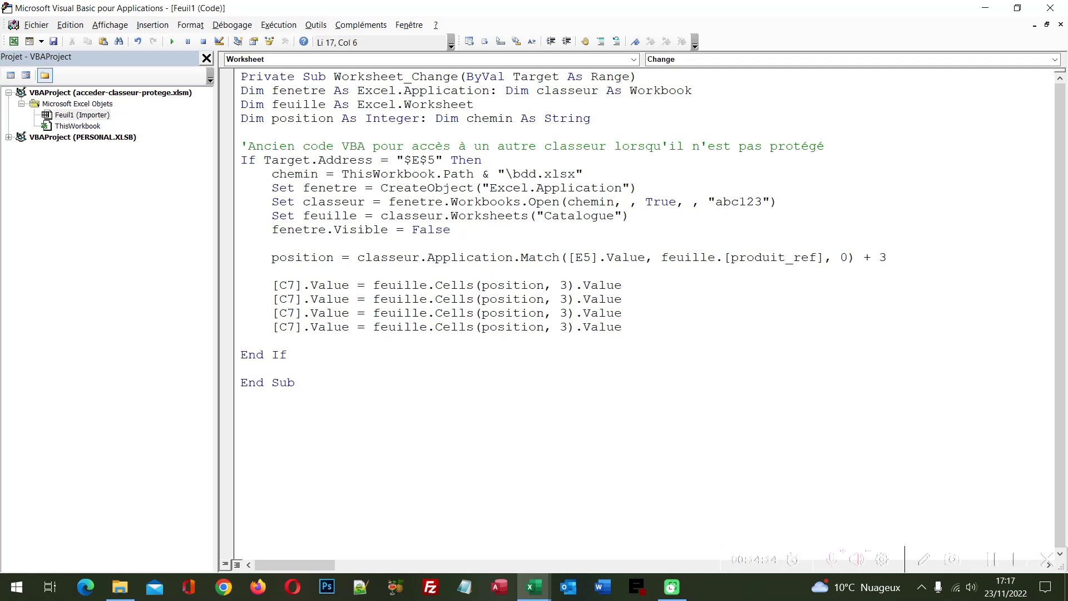
Edit the first copy to assign [C9] from column 4
{"action": "key", "text": "Right"}
{"action": "key", "text": "shift+Right"}
{"action": "type", "text": "9"}
{"action": "key", "text": "ctrl+Right"}
{"action": "key", "text": "ctrl+Right"}
{"action": "key", "text": "ctrl+Right"}
Edit the second copy to assign [E9] from column 5
{"action": "key", "text": "ctrl+Right"}
{"action": "key", "text": "ctrl+Right"}
{"action": "key", "text": "ctrl+Right"}
{"action": "key", "text": "ctrl+Right"}
{"action": "key", "text": "ctrl+Right"}
{"action": "key", "text": "ctrl+Right"}
{"action": "key", "text": "shift+Right"}
{"action": "type", "text": "4"}
{"action": "key", "text": "Down"}
{"action": "key", "text": "ctrl+Left"}
{"action": "key", "text": "ctrl+Left"}
{"action": "key", "text": "ctrl+Left"}
Edit the last copy to assign [G9] from column 7
{"action": "key", "text": "ctrl+Left"}
{"action": "key", "text": "ctrl+Left"}
{"action": "key", "text": "ctrl+Left"}
{"action": "key", "text": "Left"}
{"action": "key", "text": "Left"}
{"action": "key", "text": "shift+Left"}
{"action": "key", "text": "shift+Left"}
{"action": "type", "text": "E9"}
{"action": "key", "text": "ctrl+Right"}
{"action": "key", "text": "ctrl+Right"}
{"action": "key", "text": "ctrl+Right"}
{"action": "key", "text": "ctrl+Right"}
{"action": "key", "text": "ctrl+Right"}
{"action": "key", "text": "ctrl+Right"}
{"action": "key", "text": "ctrl+Right"}
{"action": "key", "text": "shift+Right"}
{"action": "type", "text": "5"}
{"action": "key", "text": "Down"}
{"action": "key", "text": "ctrl+Left"}
{"action": "key", "text": "ctrl+Left"}
{"action": "key", "text": "ctrl+Left"}
{"action": "key", "text": "ctrl+Left"}
{"action": "key", "text": "ctrl+Left"}
{"action": "key", "text": "ctrl+Left"}
{"action": "key", "text": "ctrl+Left"}
{"action": "key", "text": "ctrl+Left"}
{"action": "key", "text": "ctrl+Left"}
{"action": "key", "text": "shift+Left"}
{"action": "key", "text": "shift+Left"}
{"action": "type", "text": "G"}
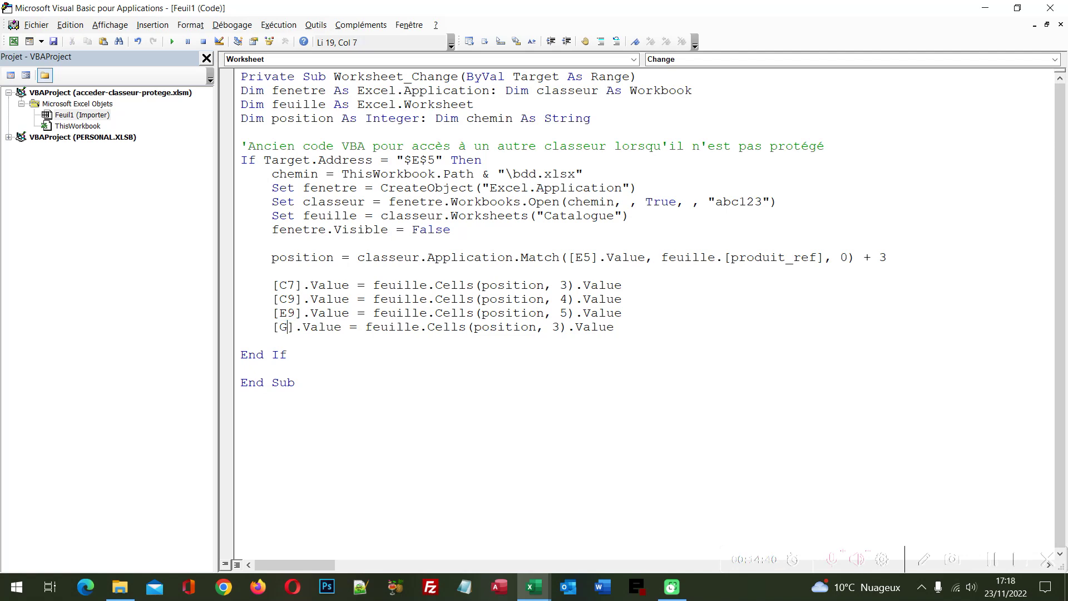
{"action": "type", "text": "9"}
{"action": "key", "text": "ctrl+Right"}
{"action": "key", "text": "ctrl+Right"}
{"action": "key", "text": "ctrl+Right"}
{"action": "key", "text": "ctrl+Right"}
{"action": "key", "text": "ctrl+Right"}
{"action": "key", "text": "ctrl+Right"}
{"action": "key", "text": "ctrl+Right"}
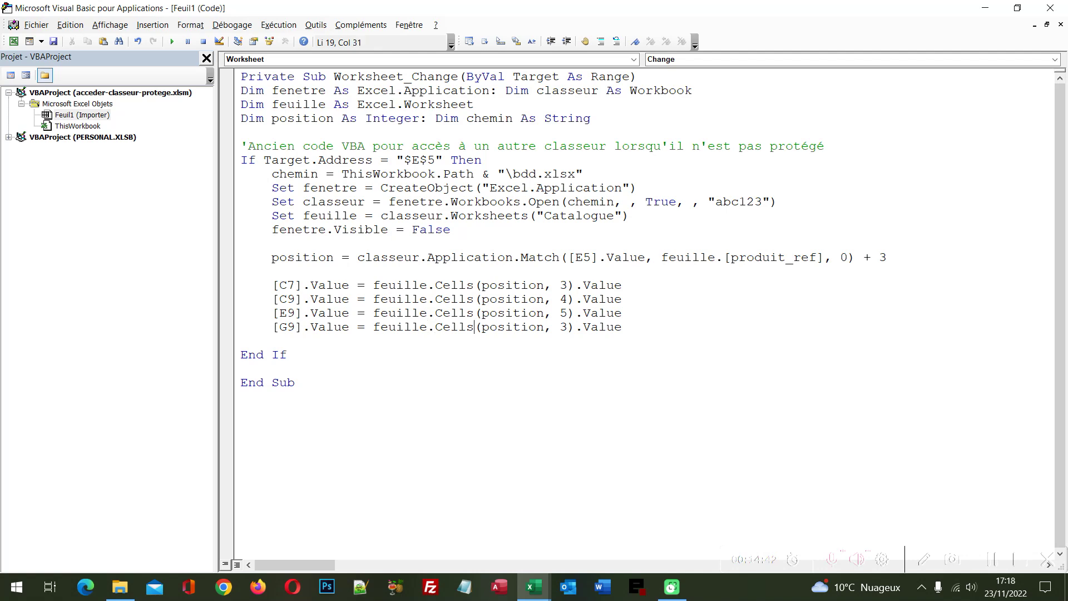
{"action": "key", "text": "ctrl+Right"}
{"action": "key", "text": "ctrl+Right"}
{"action": "key", "text": "shift+Right"}
{"action": "type", "text": "7"}
Add classeur.Close False after the [G9] line, closing bdd without saving
{"action": "left_click", "coordinate": [629, 328]}
{"action": "key", "text": "Return"}
{"action": "key", "text": "Return"}
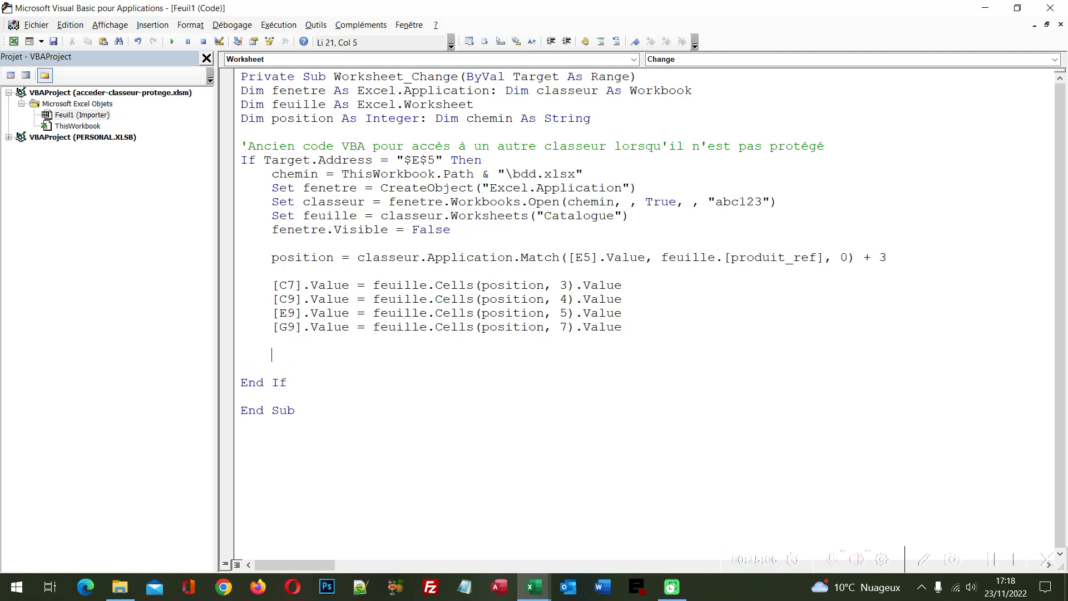
{"action": "type", "text": "clas"}
{"action": "type", "text": "seur.c"}
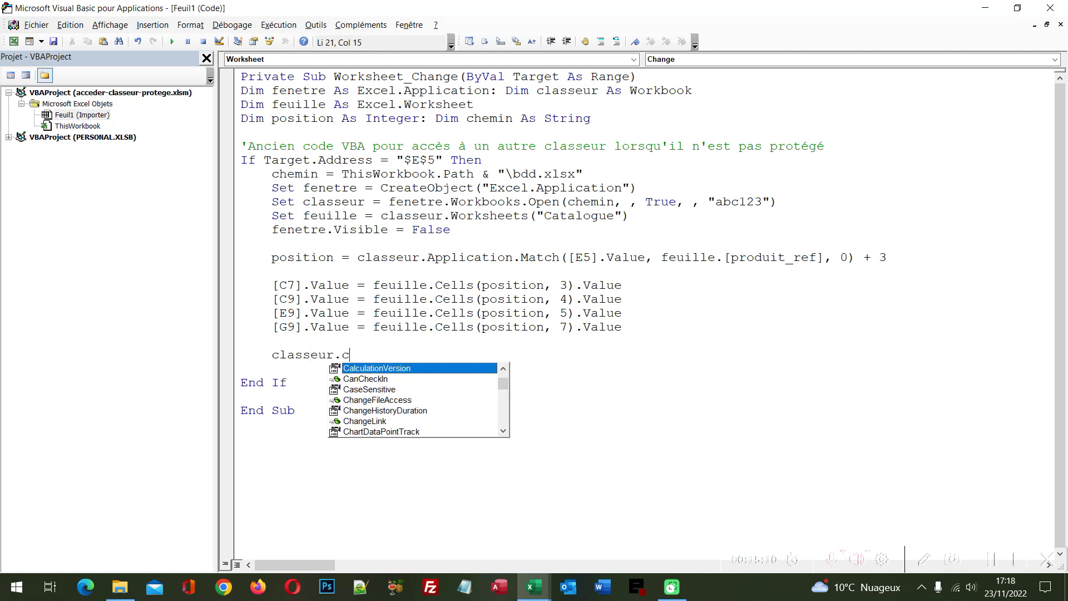
{"action": "type", "text": "los"}
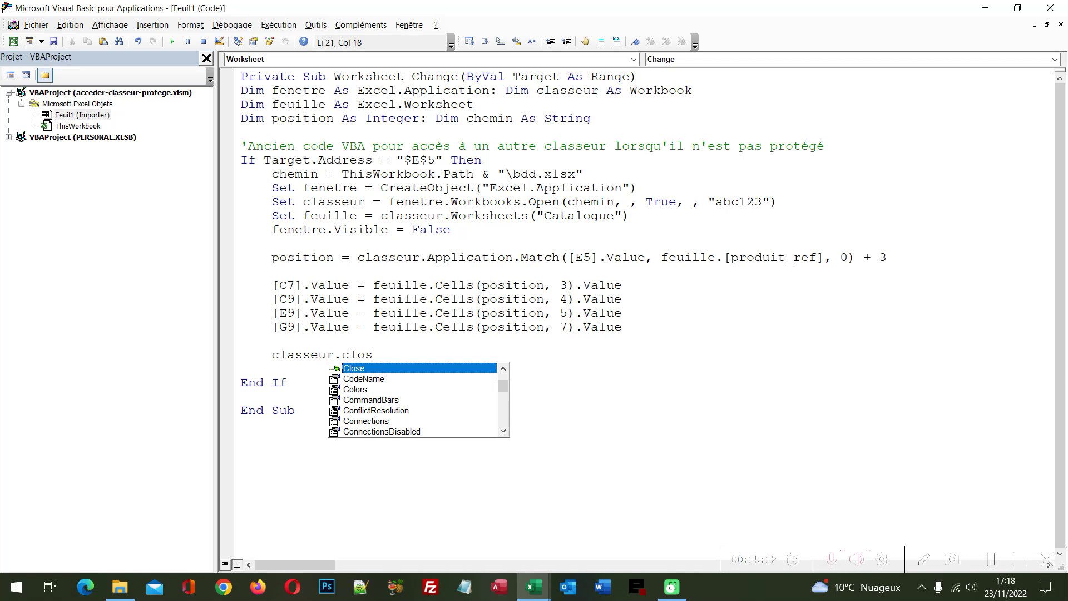
{"action": "key", "text": "Tab"}
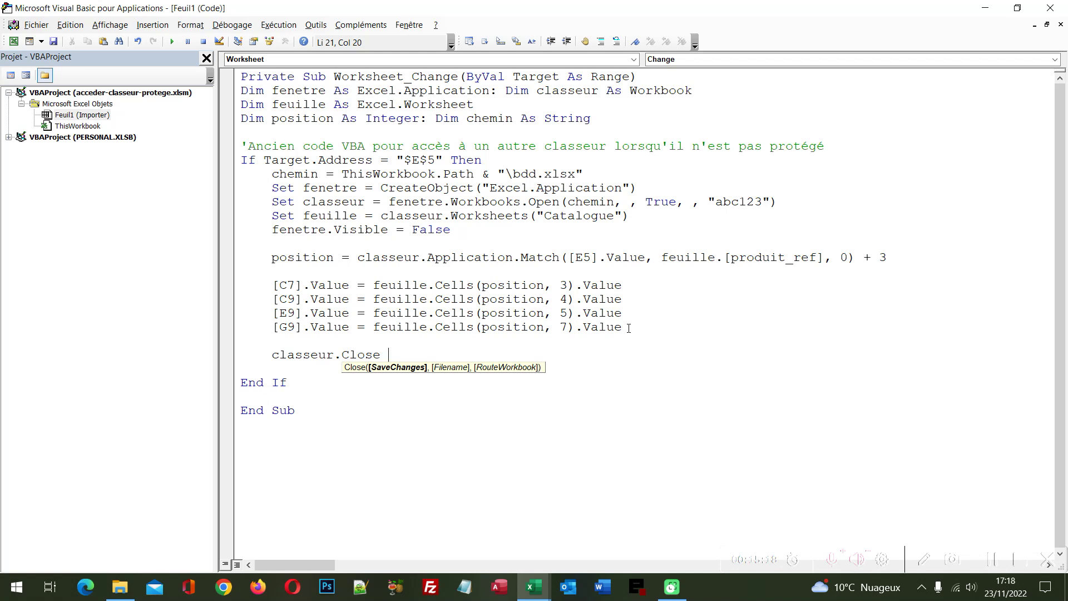
{"action": "type", "text": "False"}
{"action": "key", "text": "Return"}
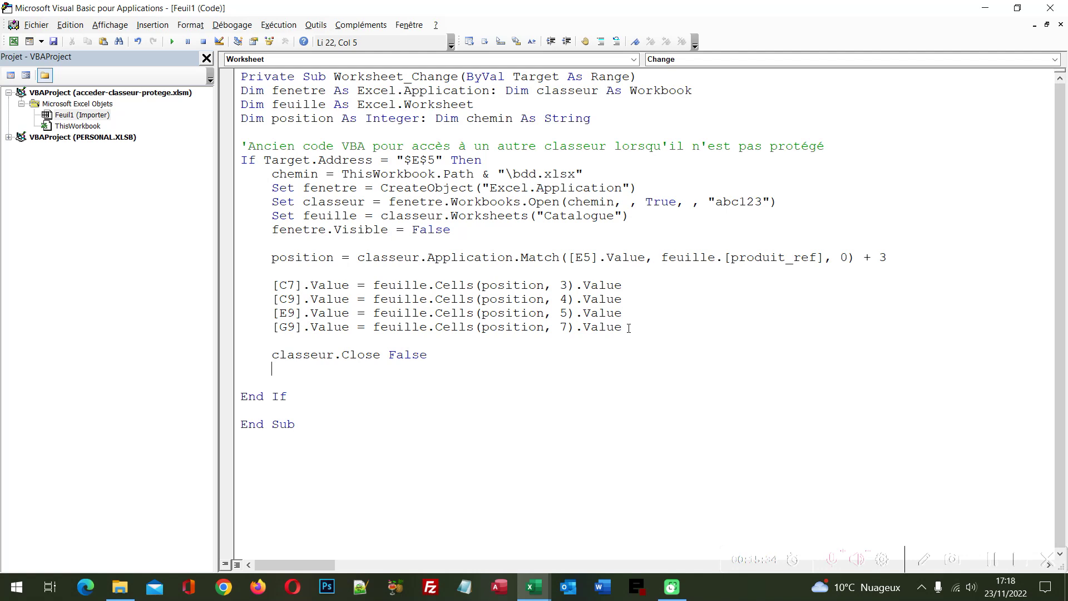
{"action": "double_click", "coordinate": [660, 201]}
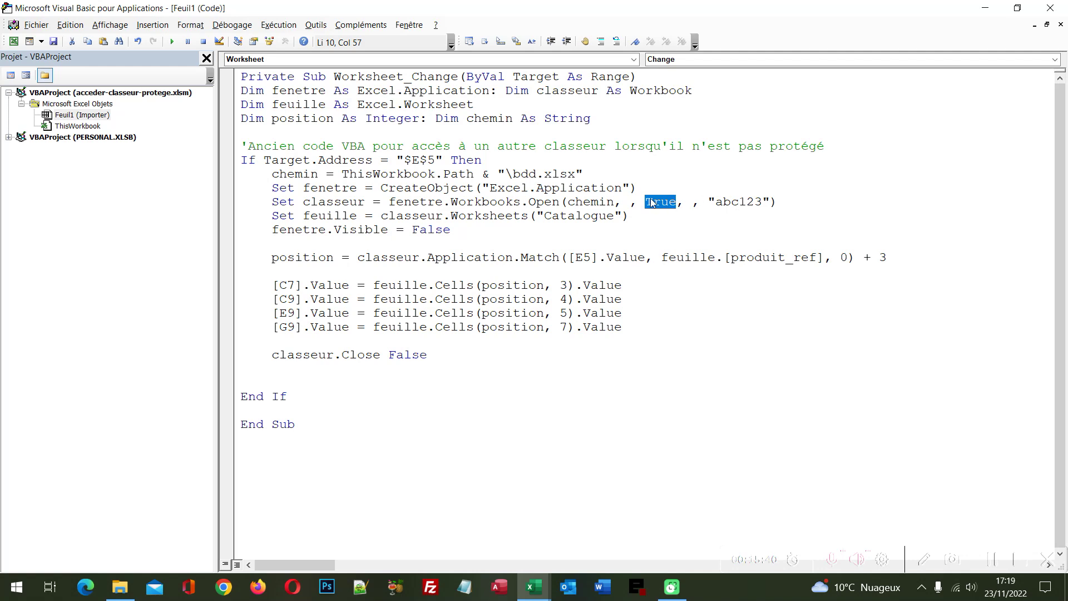
{"action": "left_click", "coordinate": [321, 367]}
Add fenetre.Quit, then Set classeur = Nothing, duplicated into two more copies
{"action": "type", "text": "fenetr"}
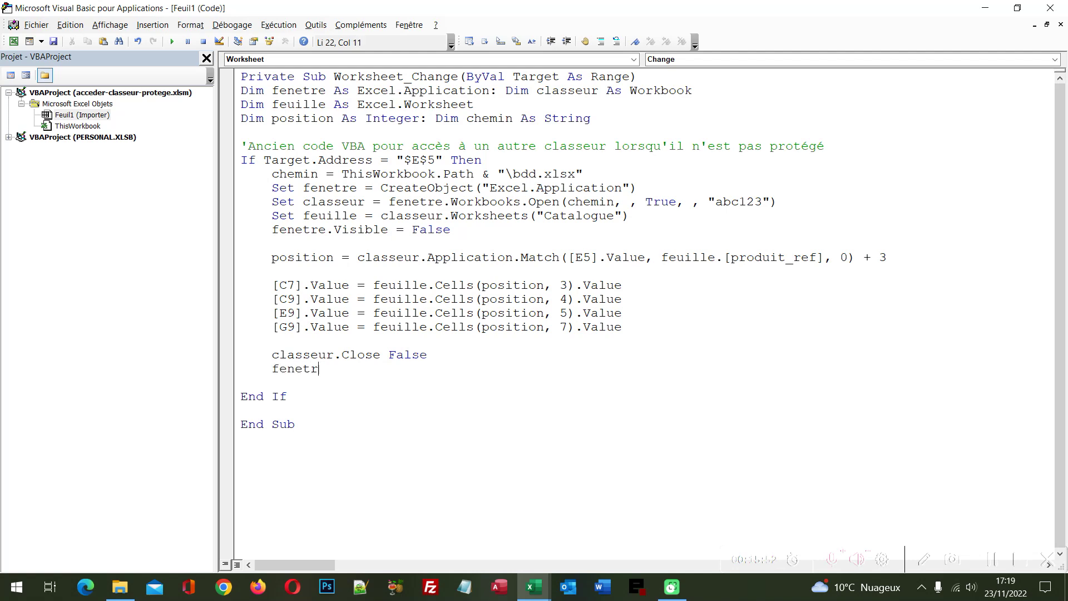
{"action": "type", "text": "e.qu"}
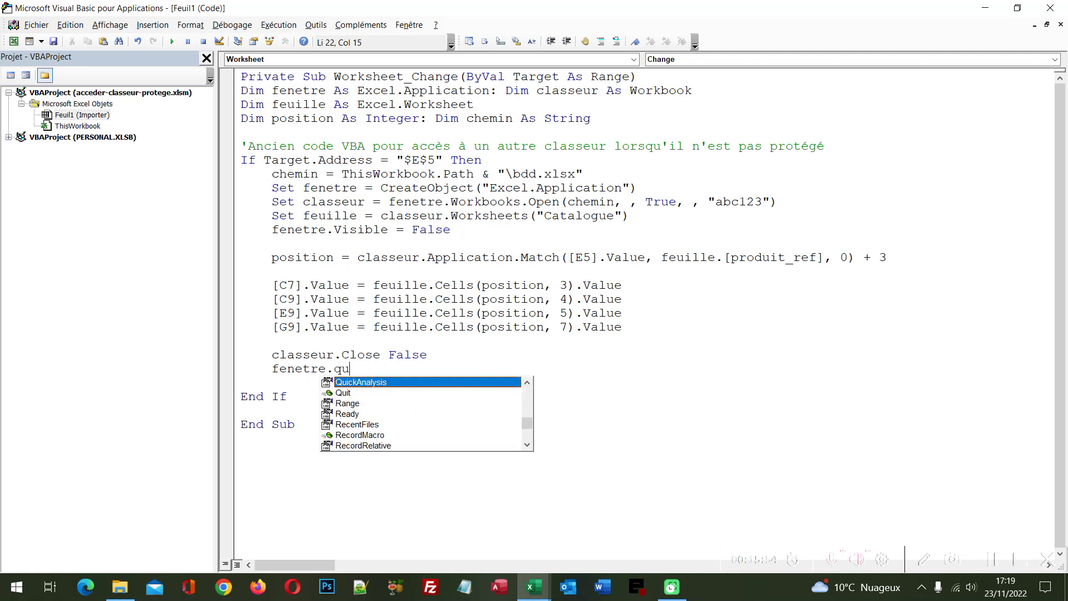
{"action": "type", "text": "it"}
{"action": "key", "text": "Return"}
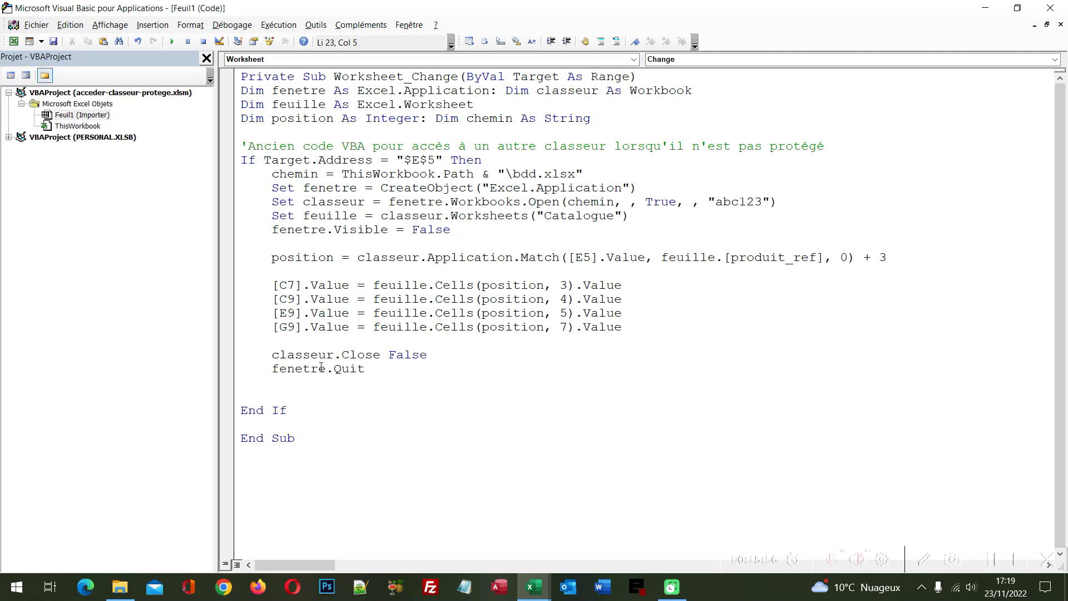
{"action": "type", "text": "set "}
{"action": "type", "text": "classeur "}
{"action": "type", "text": "= nothing"}
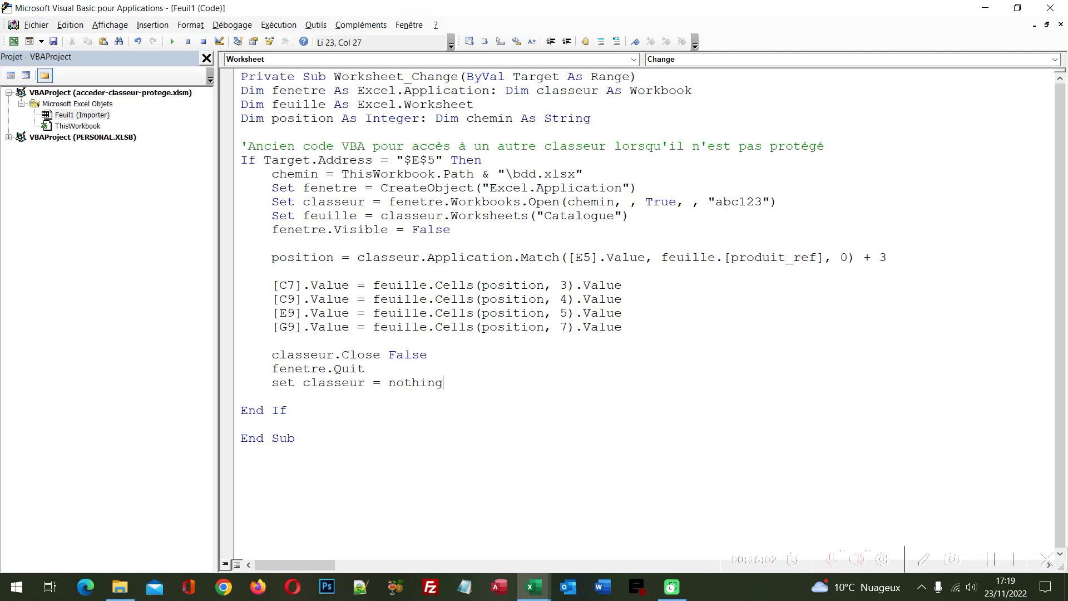
{"action": "key", "text": "shift+Home"}
{"action": "key", "text": "ctrl+c"}
{"action": "key", "text": "End"}
{"action": "key", "text": "Return"}
{"action": "key", "text": "ctrl+v"}
{"action": "key", "text": "Return"}
{"action": "key", "text": "ctrl+v"}
Turn the copies into Set fenetre and Set feuille = Nothing, moving the feuille line first
{"action": "left_click", "coordinate": [365, 396]}
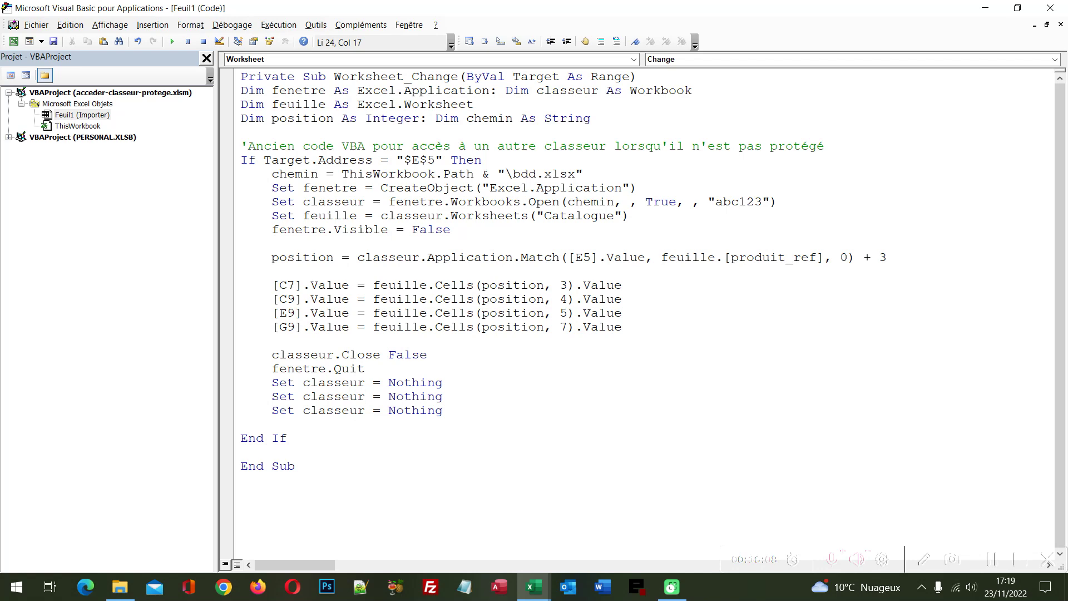
{"action": "key", "text": "ctrl+shift+Left"}
{"action": "type", "text": "f"}
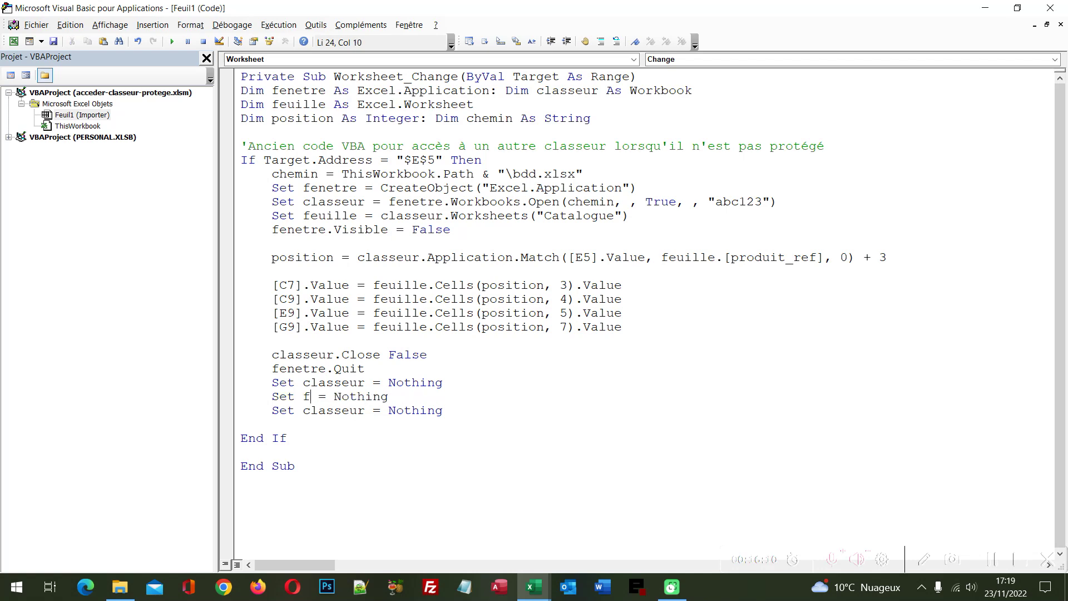
{"action": "type", "text": "enetre"}
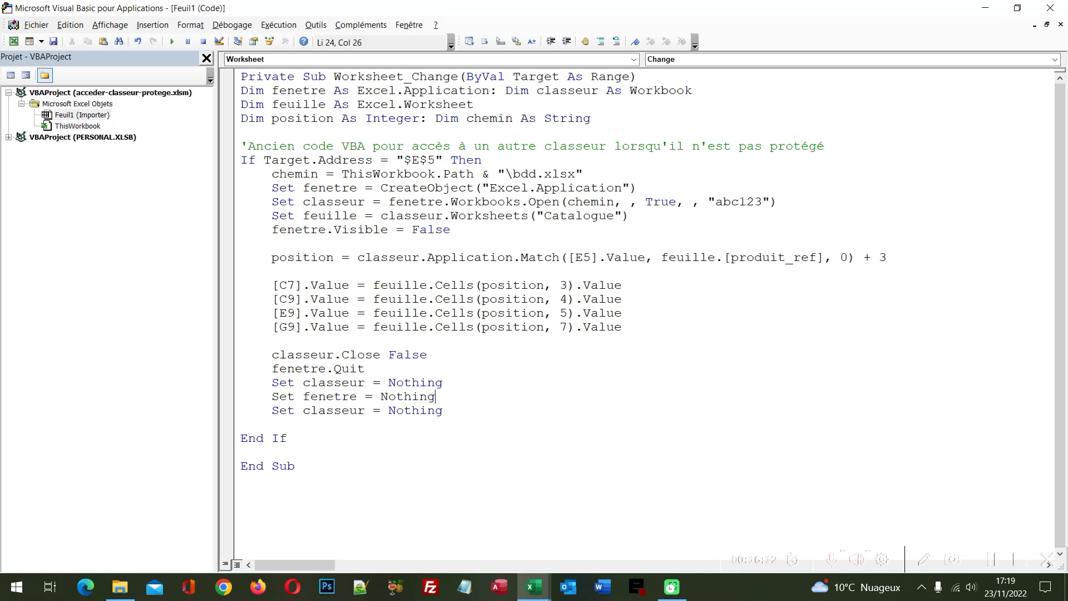
{"action": "double_click", "coordinate": [333, 410]}
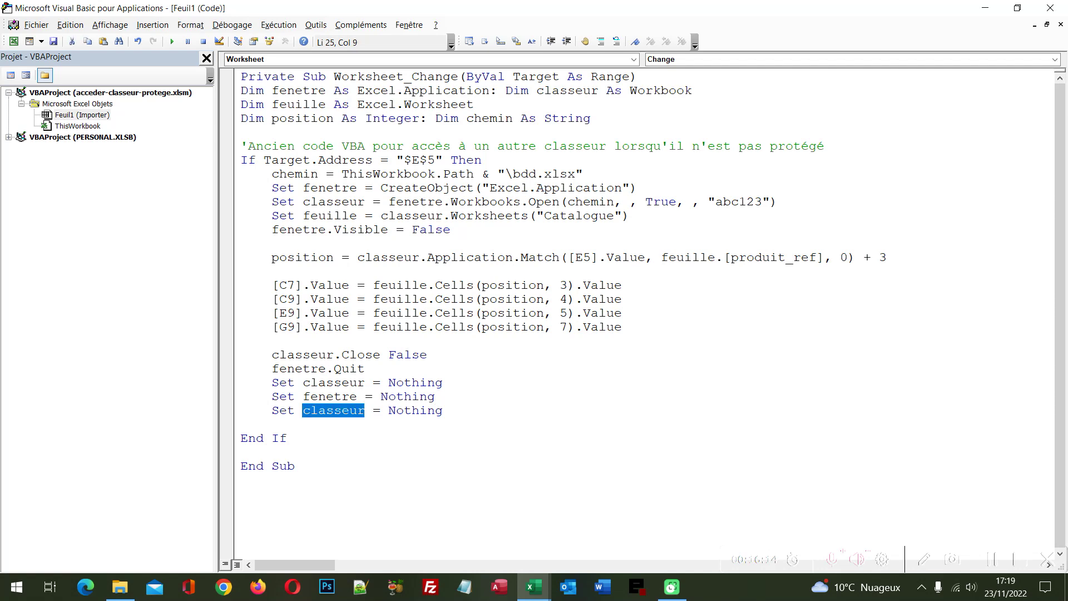
{"action": "type", "text": "feuille"}
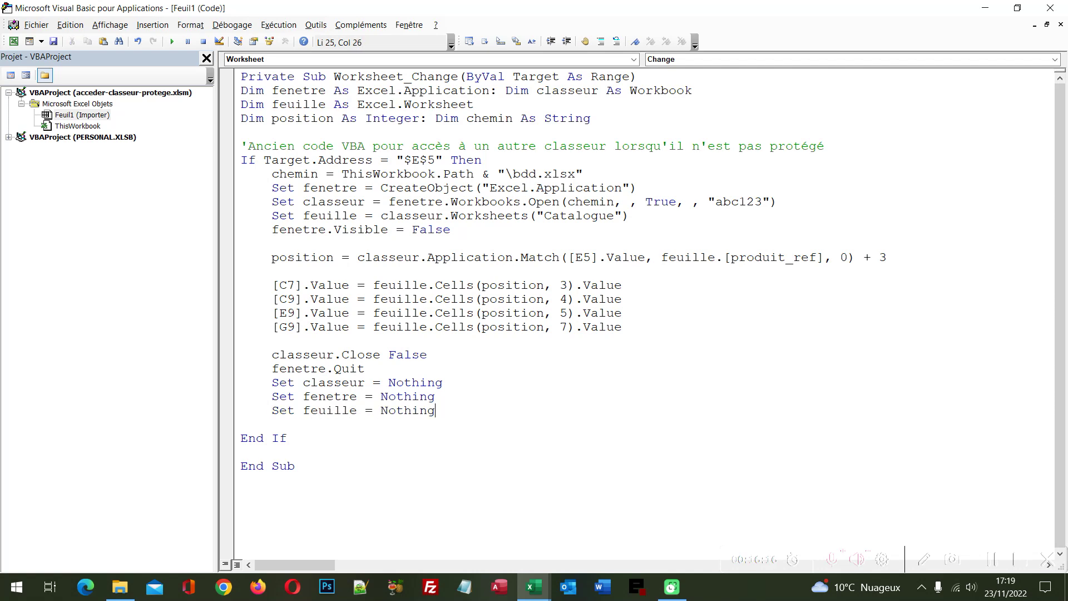
{"action": "key", "text": "shift+Home"}
{"action": "key", "text": "BackSpace"}
{"action": "key", "text": "BackSpace"}
{"action": "key", "text": "BackSpace"}
{"action": "key", "text": "Up"}
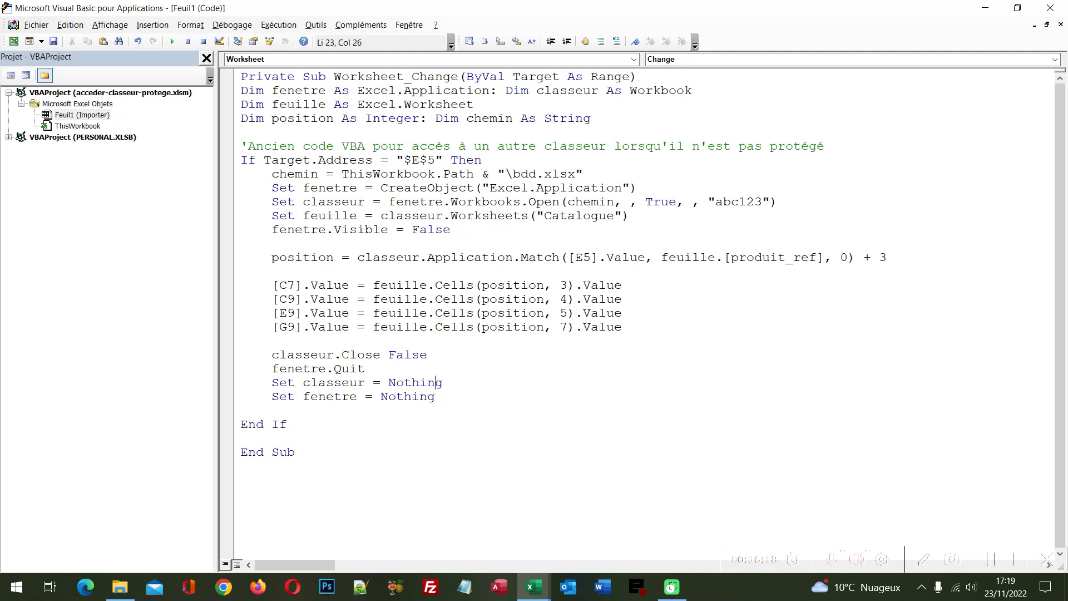
{"action": "key", "text": "Home"}
{"action": "key", "text": "Return"}
{"action": "key", "text": "Up"}
{"action": "key", "text": "ctrl+v"}
{"action": "key", "text": "Up"}
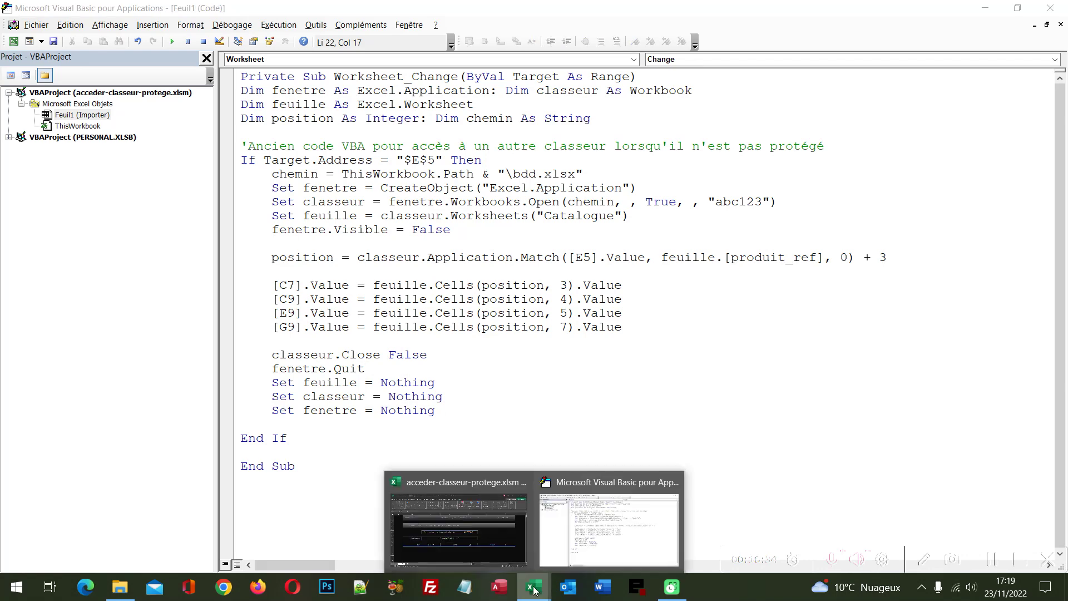
In Excel, test the E5 dropdown with references 3067ROB-44 and then 5004RO3M-44
{"action": "left_click", "coordinate": [491, 546]}
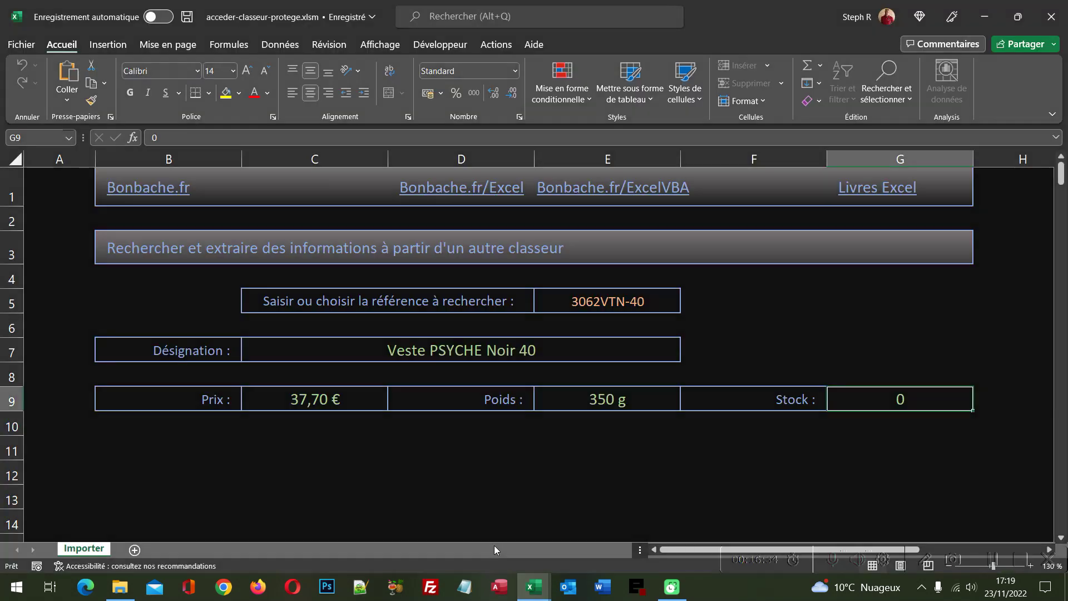
{"action": "left_click", "coordinate": [646, 295]}
{"action": "left_click", "coordinate": [687, 307]}
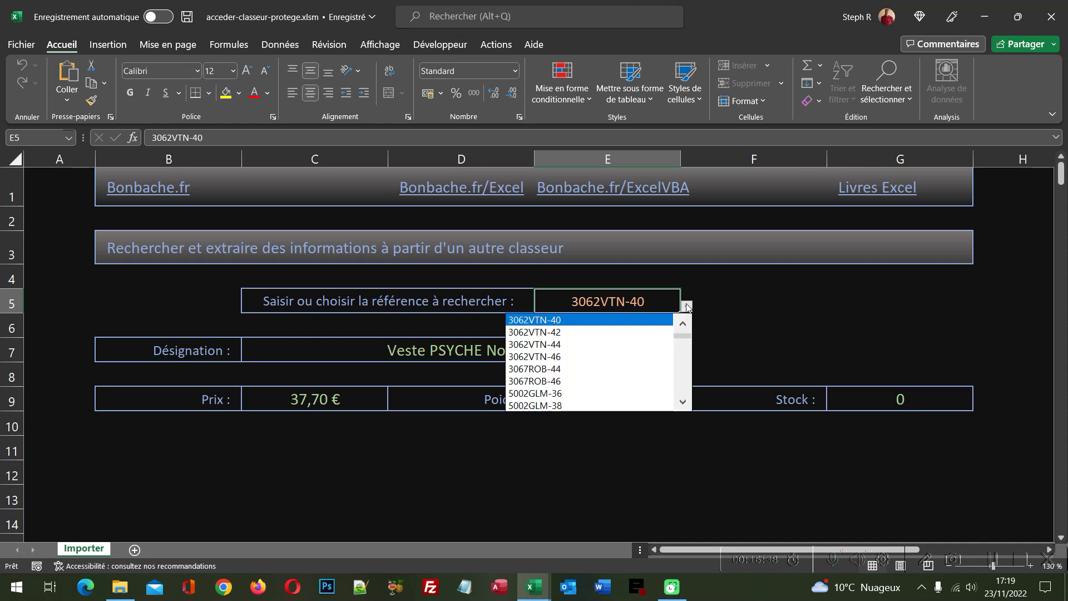
{"action": "left_click", "coordinate": [593, 369]}
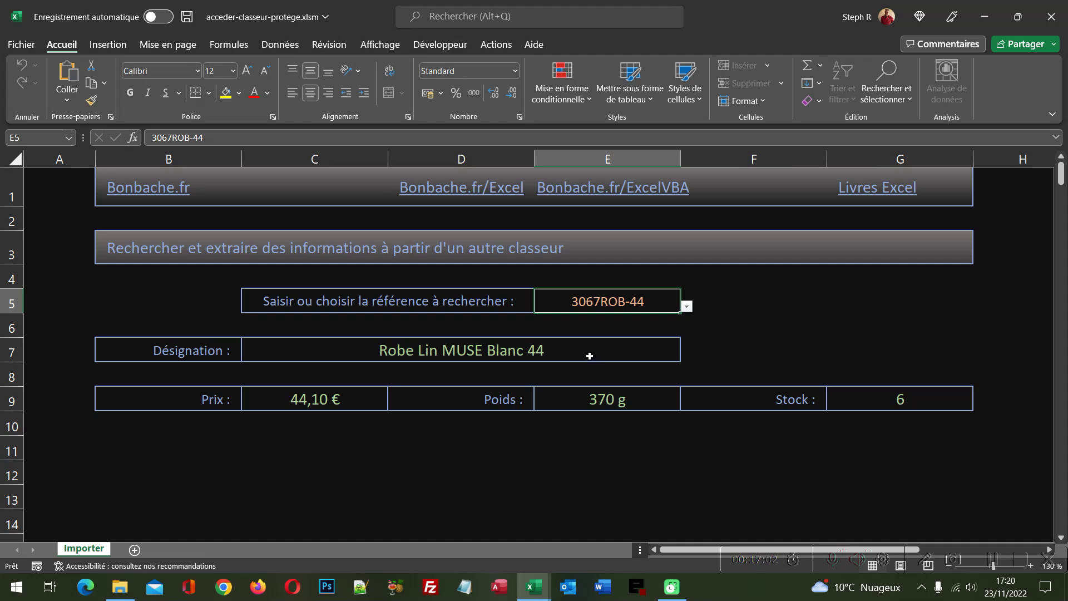
{"action": "left_click", "coordinate": [686, 306]}
{"action": "left_click_drag", "start_coordinate": [690, 350], "coordinate": [690, 375]}
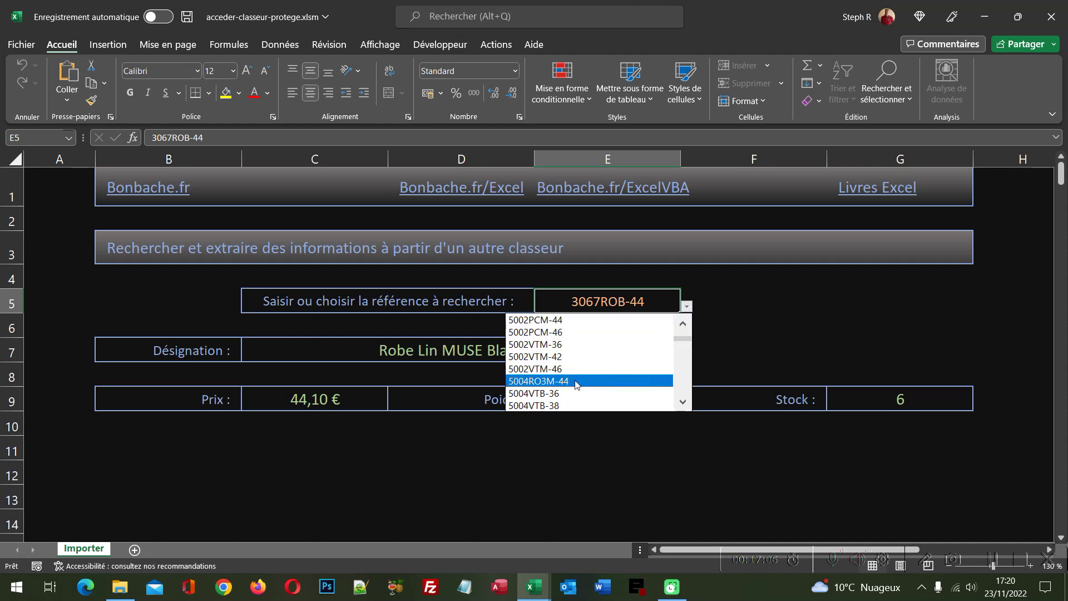
{"action": "left_click", "coordinate": [582, 385]}
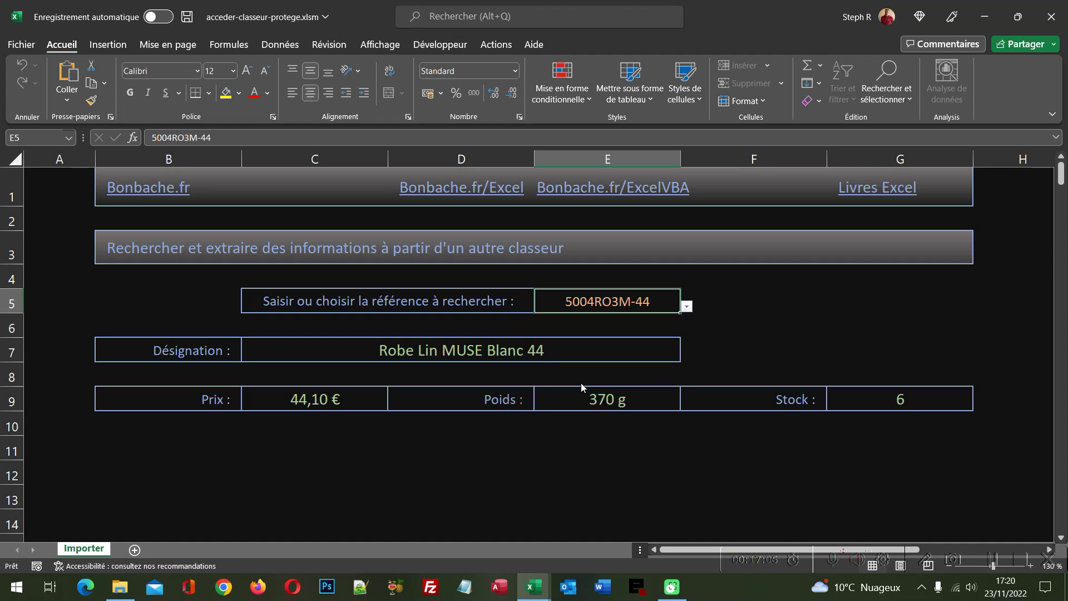
Pick reference 3062PCN-42 in E5 and move the selection to A1
{"action": "left_click", "coordinate": [689, 308]}
{"action": "left_click", "coordinate": [683, 329]}
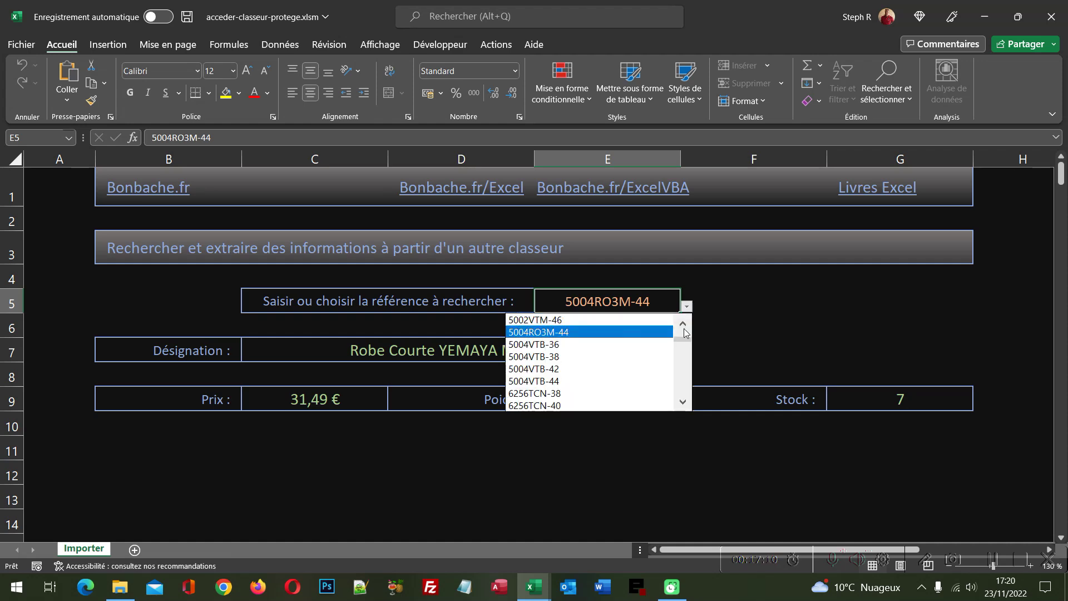
{"action": "left_click", "coordinate": [684, 329]}
{"action": "left_click", "coordinate": [684, 329]}
{"action": "left_click", "coordinate": [683, 329]}
{"action": "scroll", "coordinate": [683, 333], "scroll_direction": "up", "scroll_amount": 3}
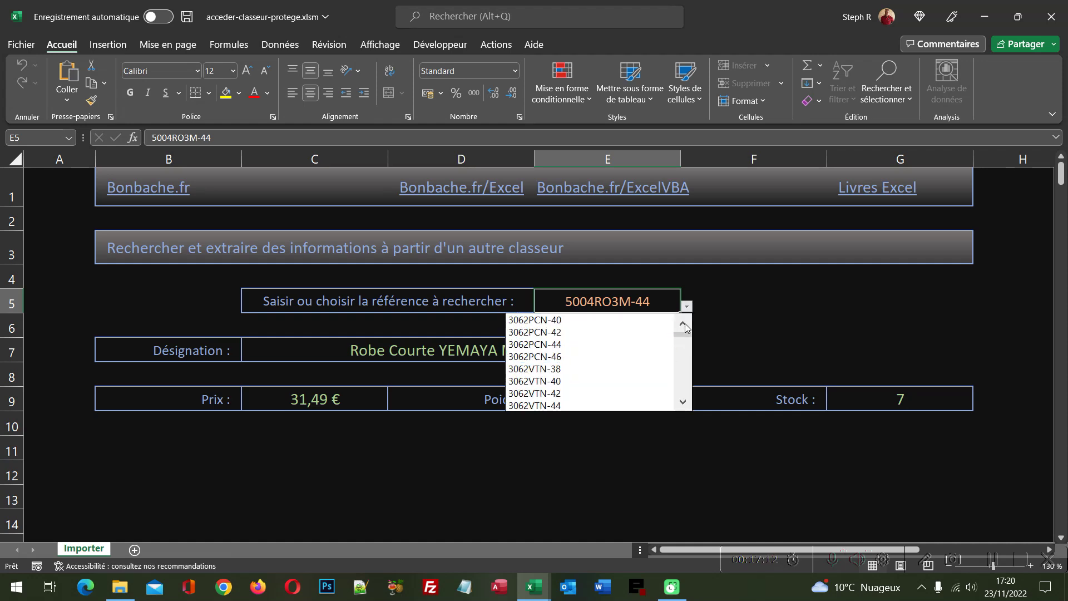
{"action": "left_click", "coordinate": [631, 332]}
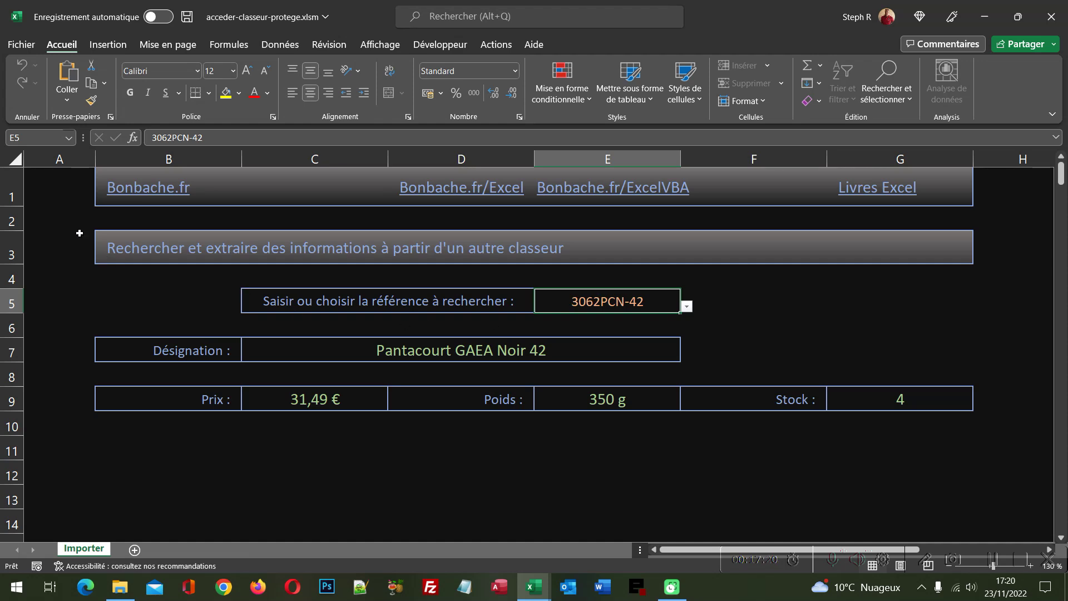
{"action": "left_click", "coordinate": [71, 179]}
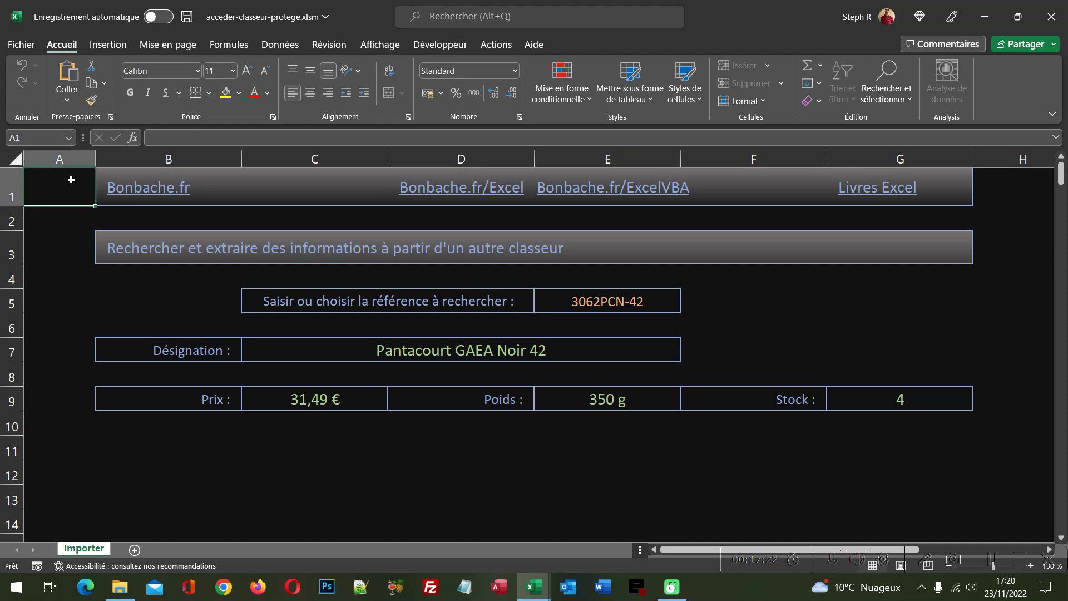